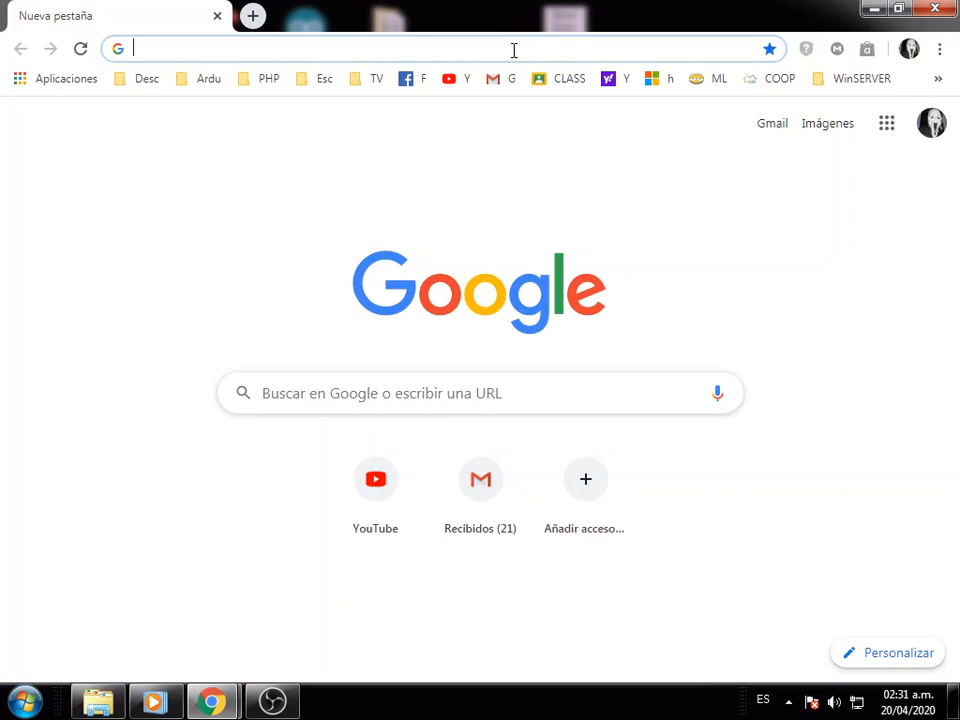
Open the XAMPP Control Panel, start the Apache and MySQL modules, and close its window.
click(874, 8)
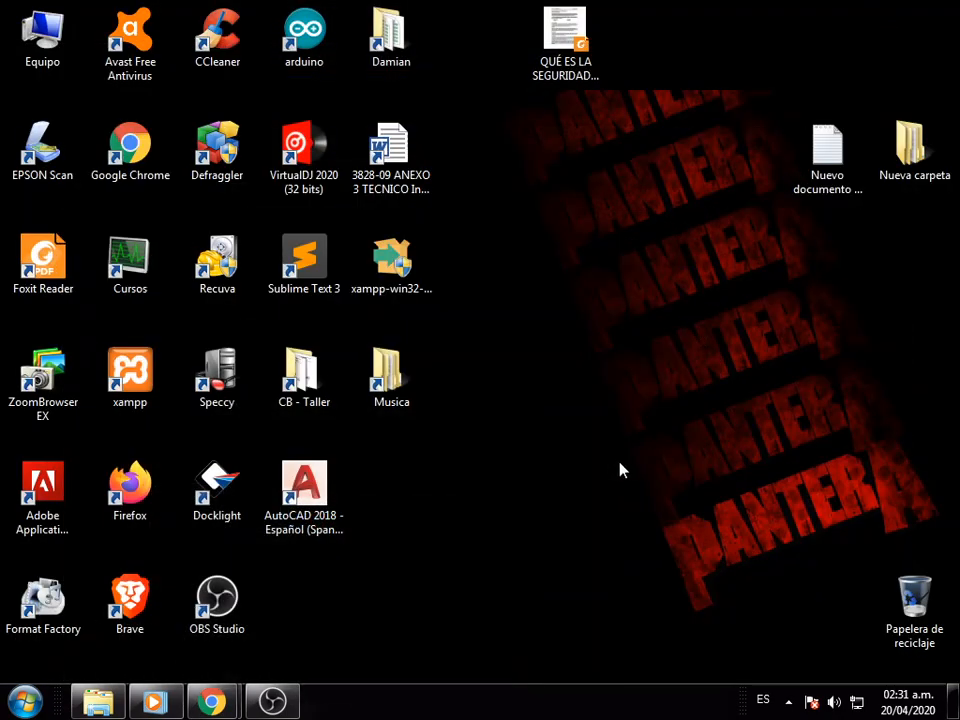
click(156, 388)
double_click(130, 378)
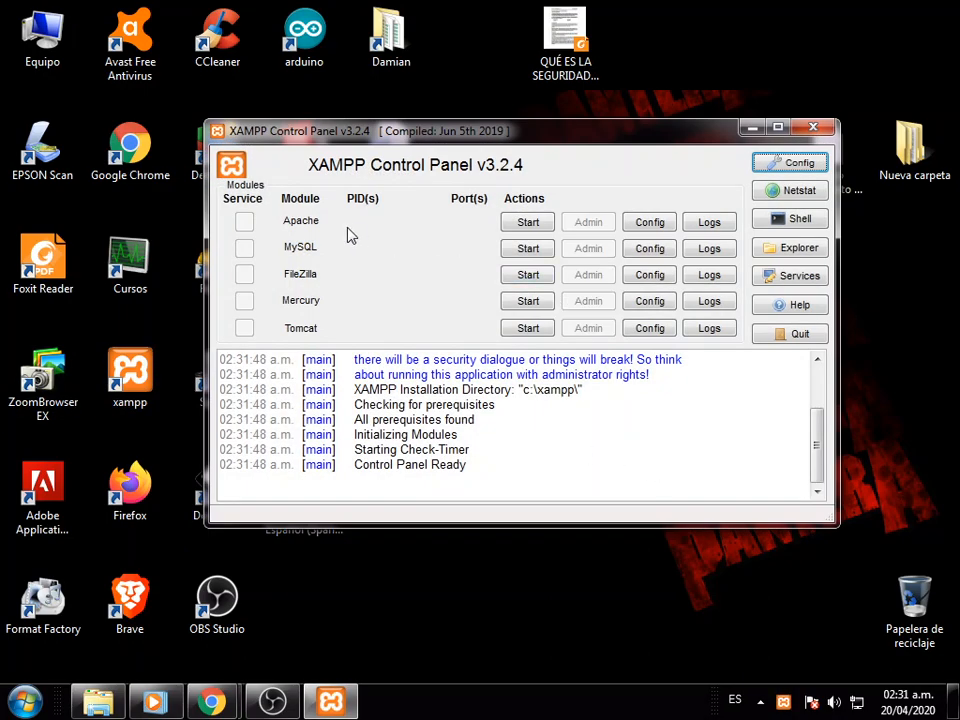
click(537, 222)
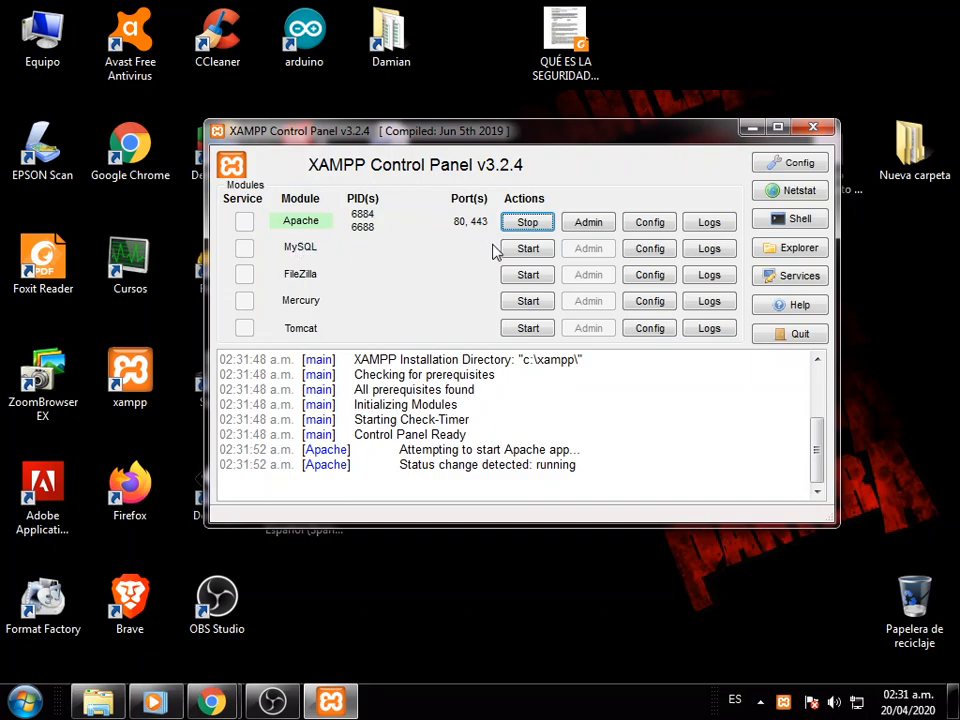
click(527, 248)
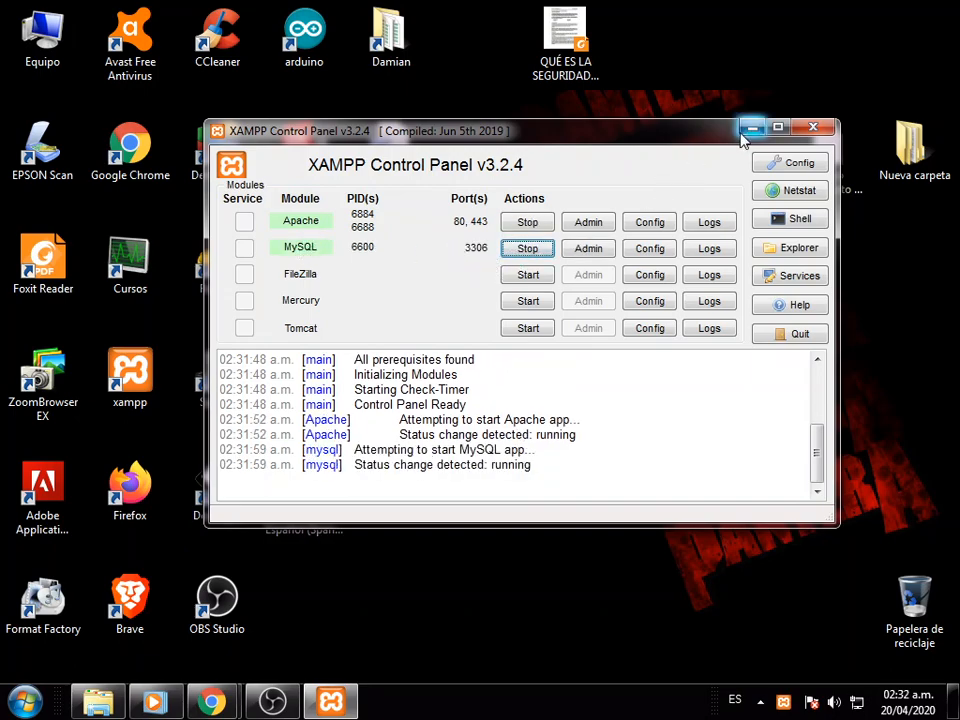
click(812, 128)
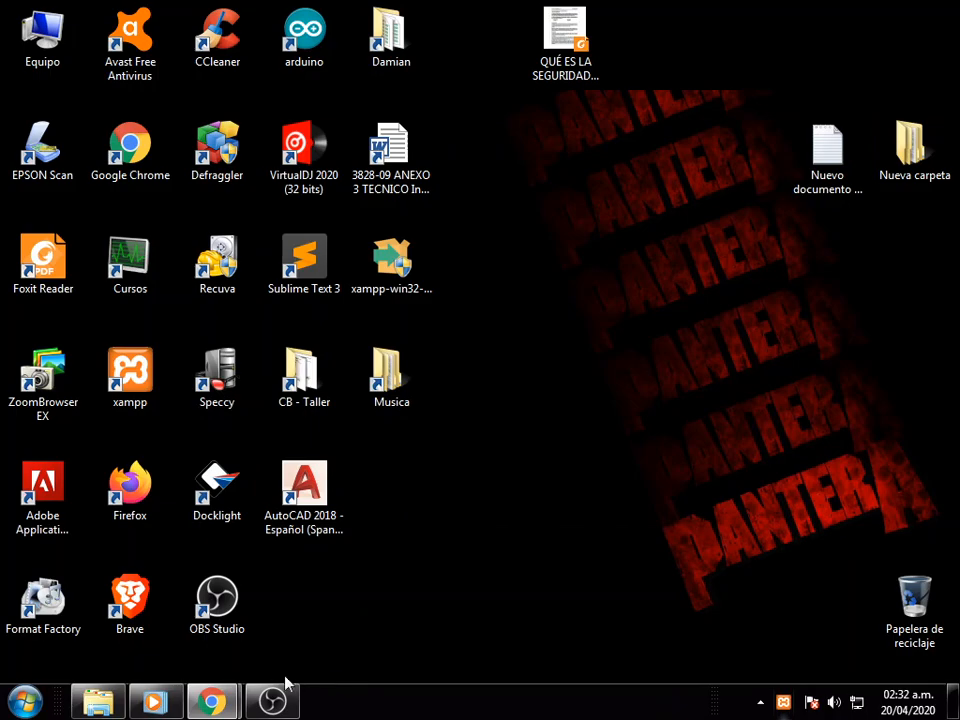
Switch to Chrome, load localhost, and go from the XAMPP dashboard to phpMyAdmin.
mouse_move(211, 701)
click(163, 615)
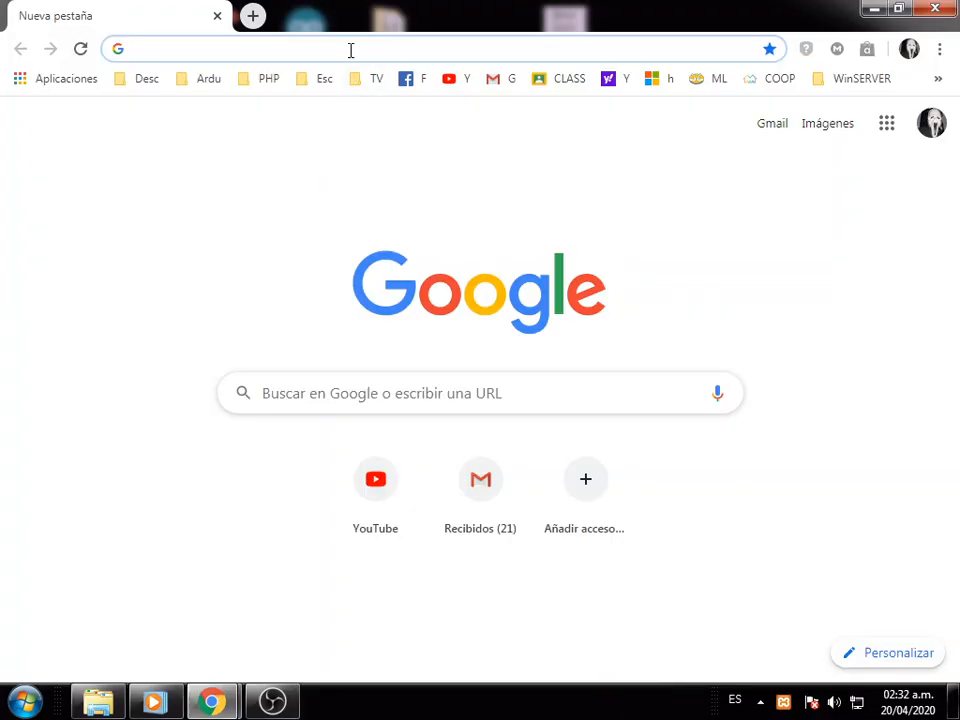
text(lo)
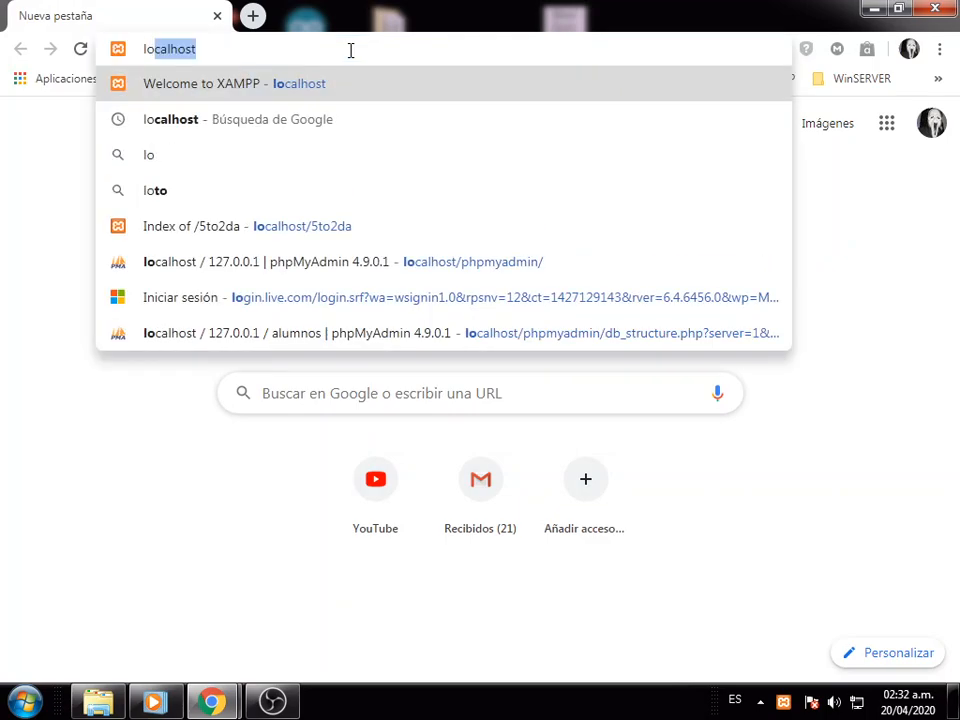
text(calhost/)
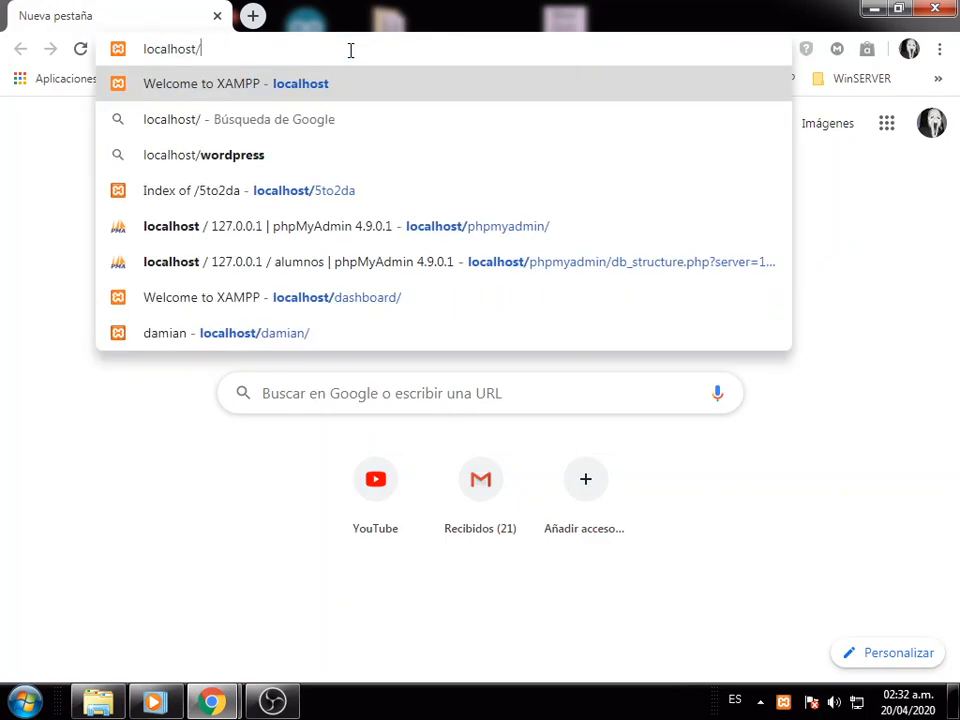
key(Return)
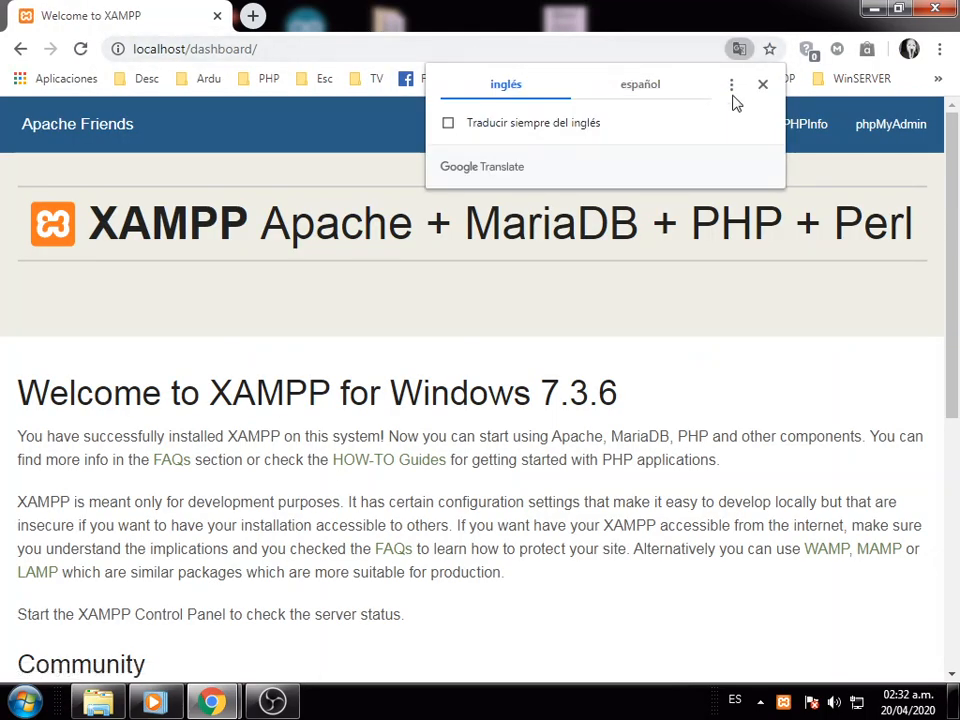
click(763, 86)
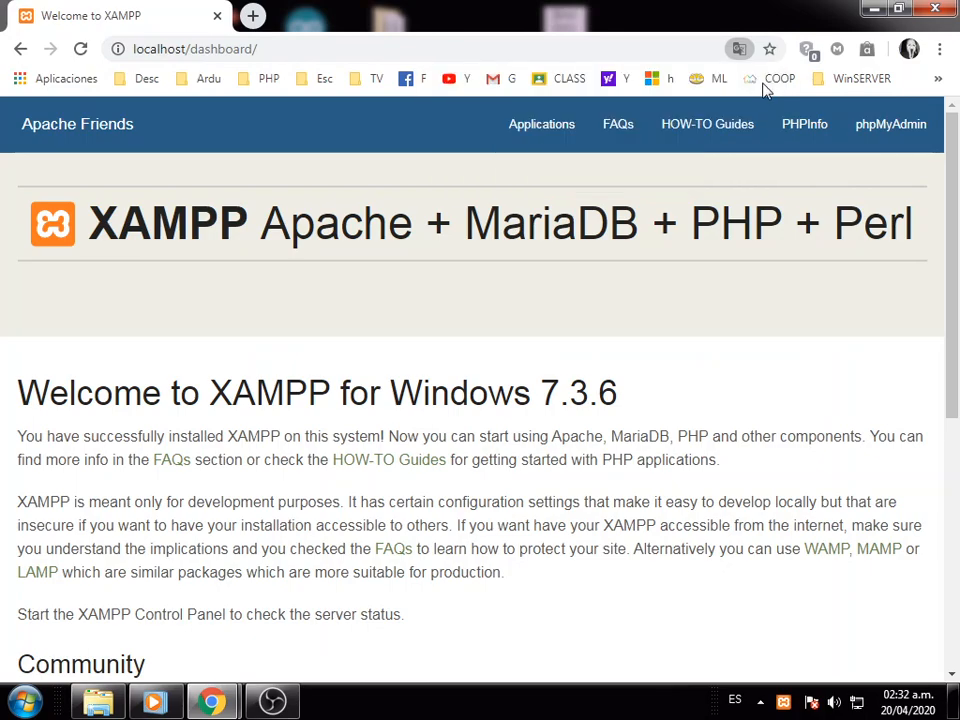
click(889, 125)
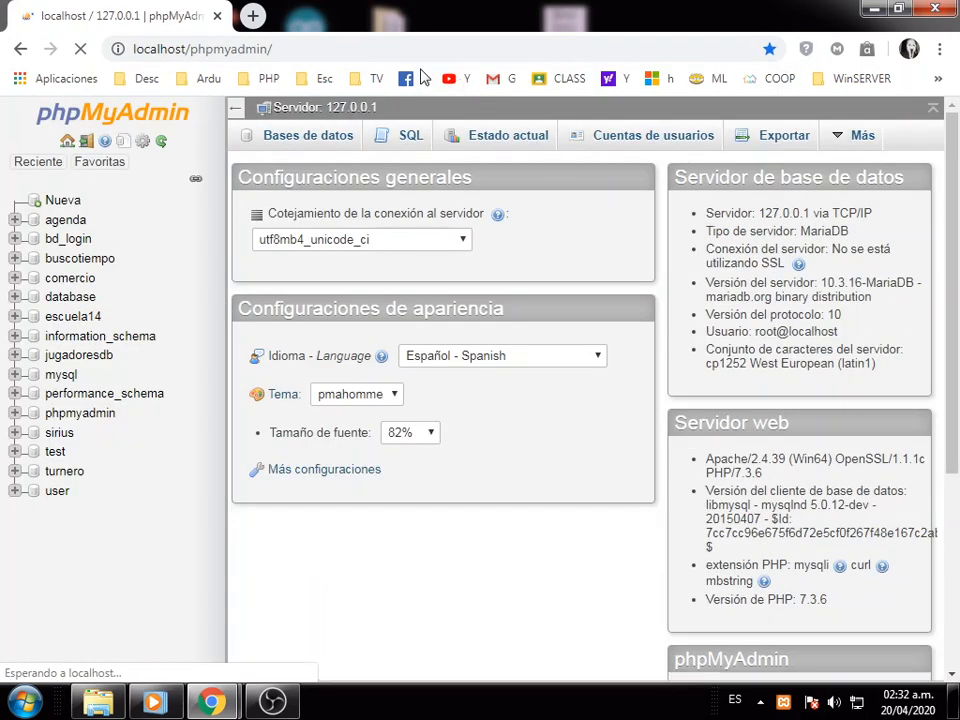
Examine the phpMyAdmin address, the PHP bookmarks, and the home page's server details and version notice.
click(321, 49)
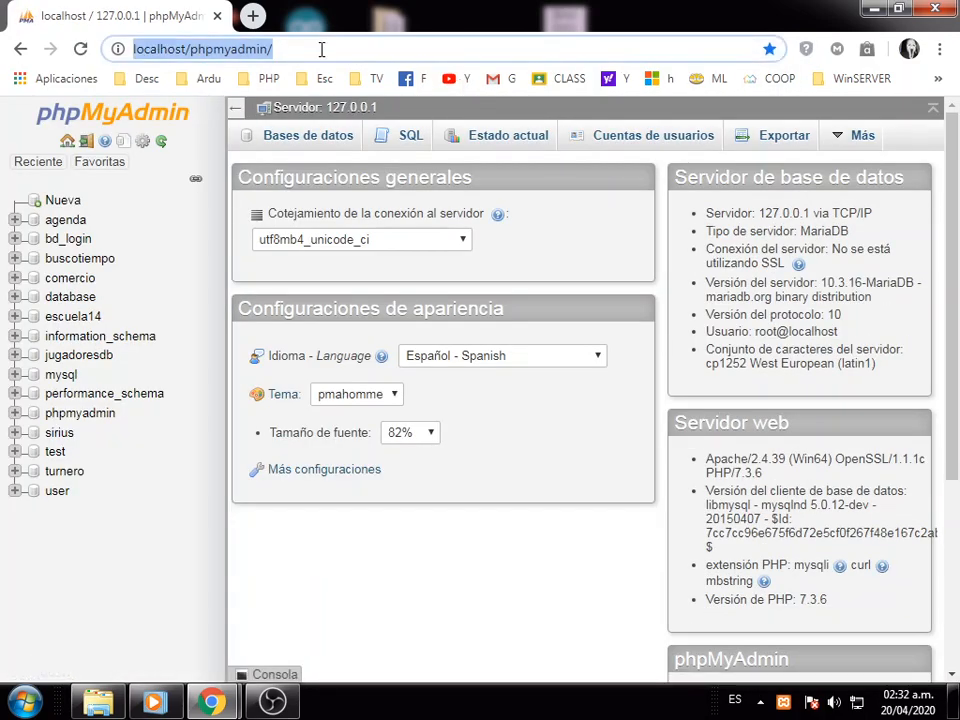
click(318, 49)
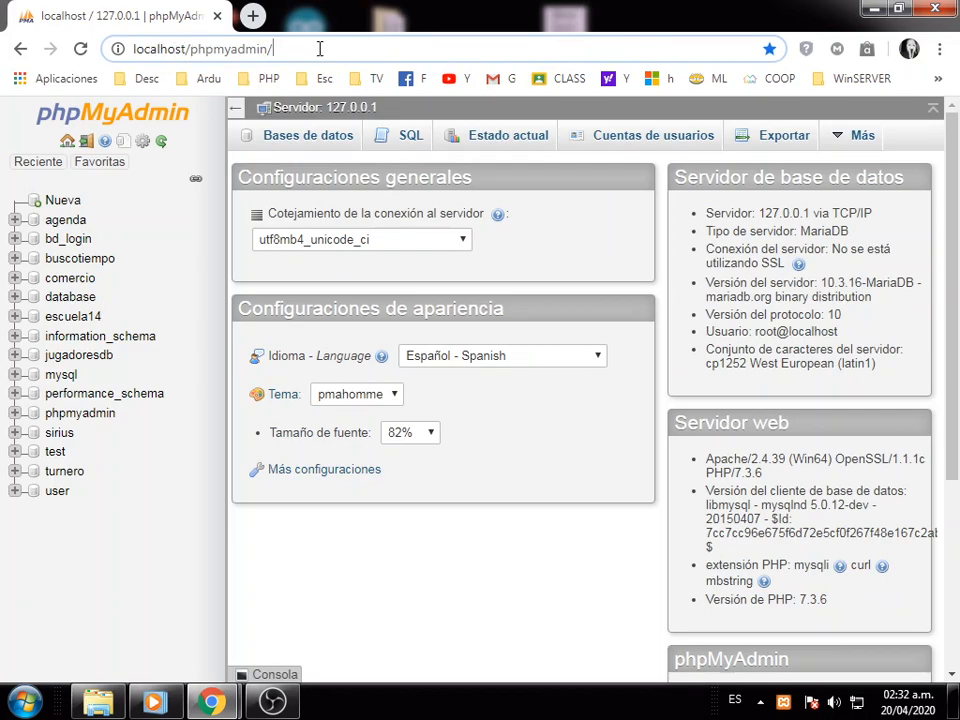
click(268, 78)
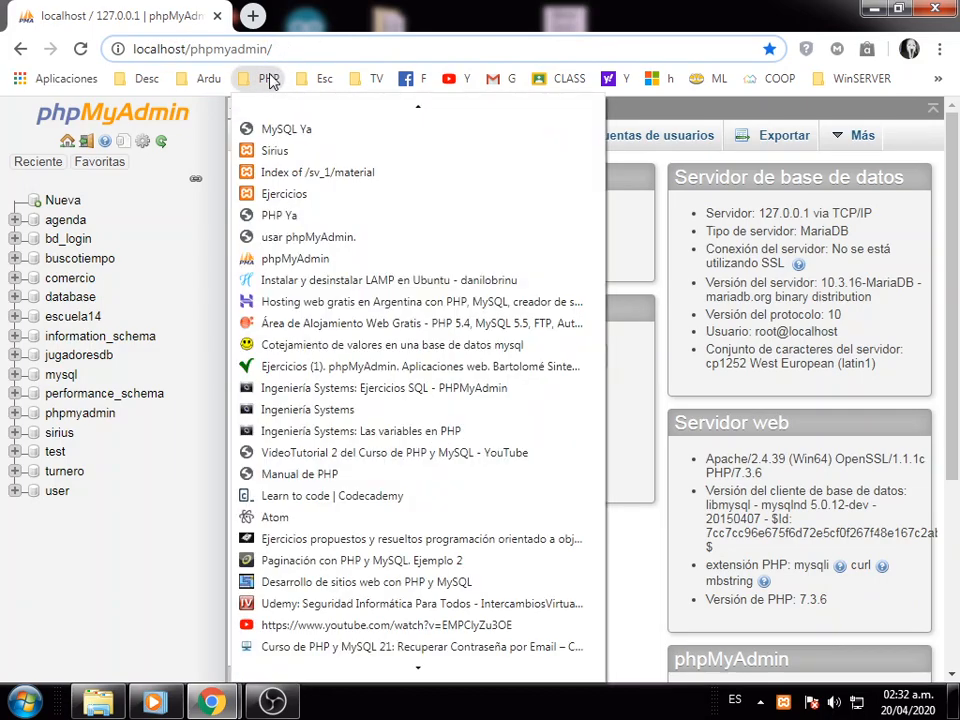
click(304, 240)
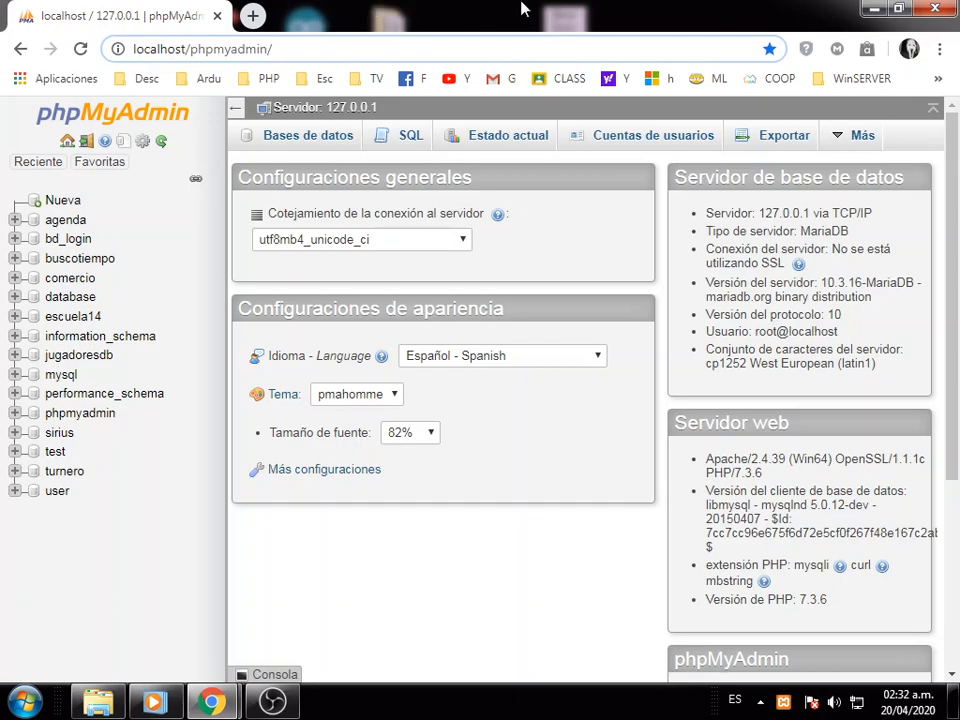
drag(953, 262, 936, 467)
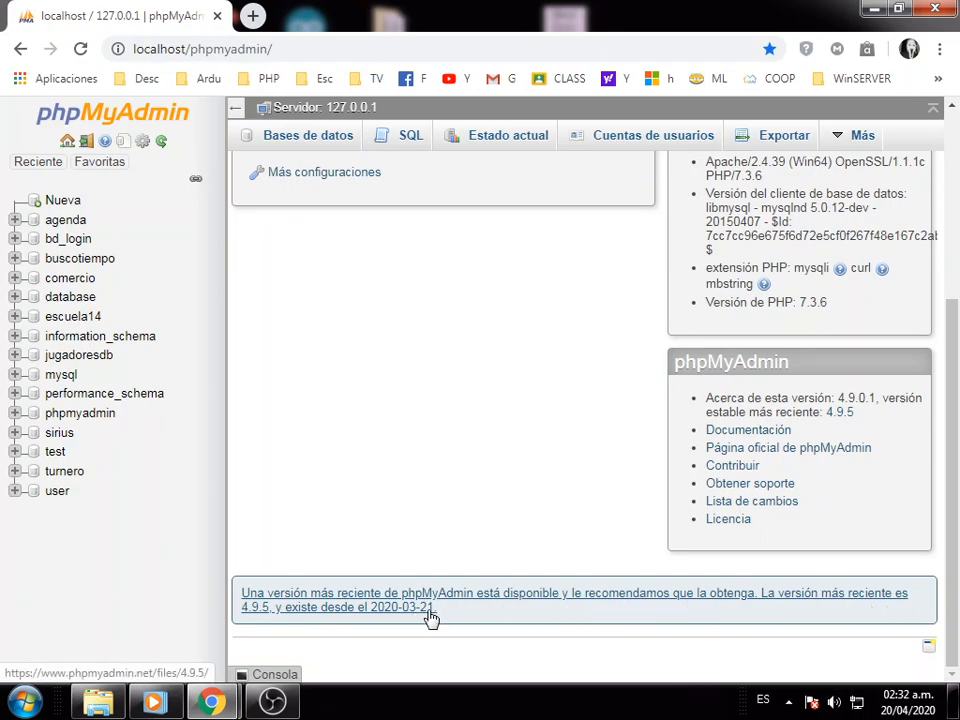
drag(955, 566, 957, 381)
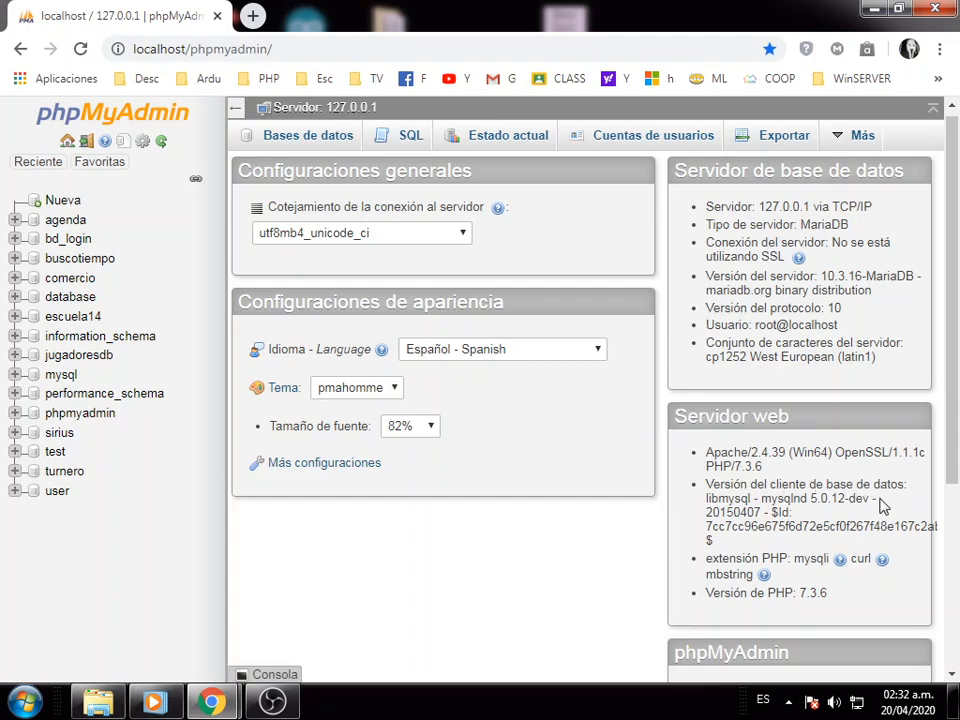
scroll(957, 450, down, 1)
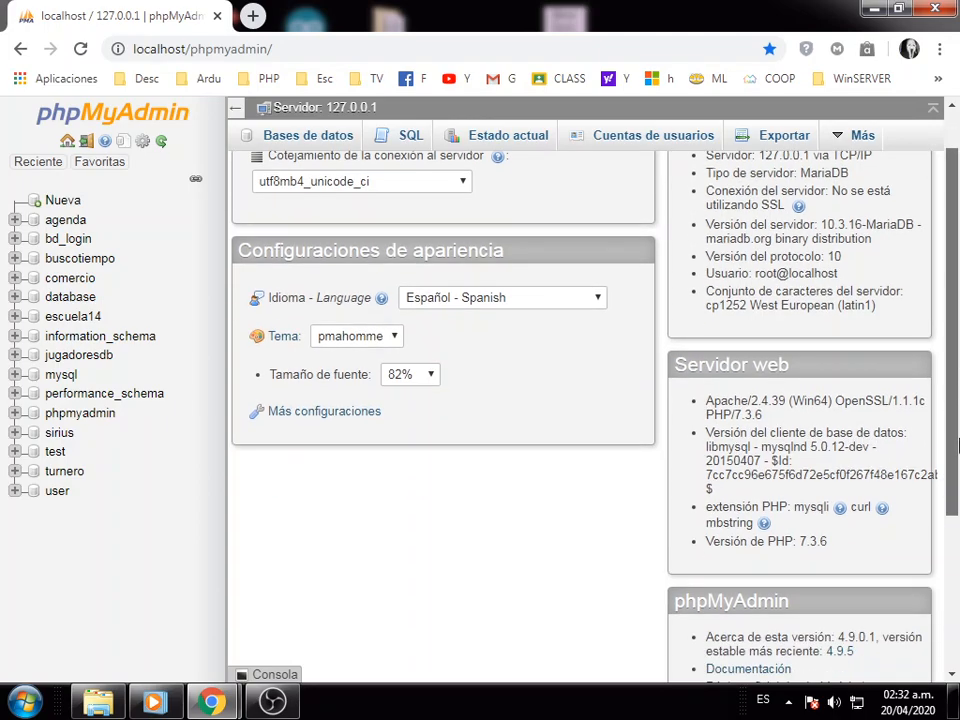
scroll(957, 450, up, 1)
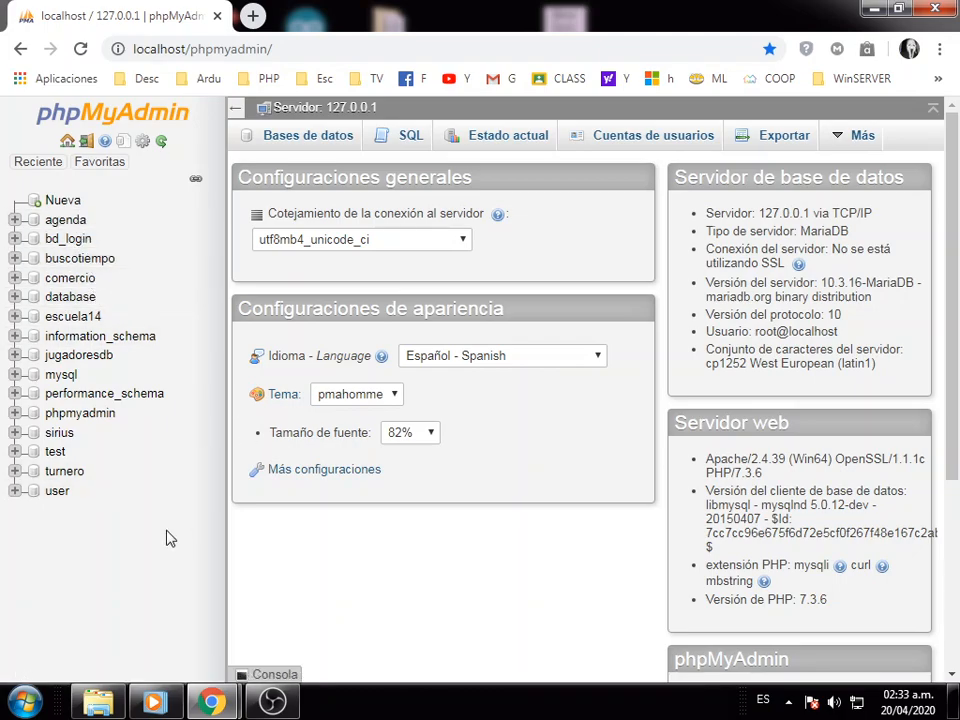
scroll(853, 315, down, 1)
scroll(455, 328, up, 1)
Create a new database named escuela with the utf8_spanish_ci collation.
click(317, 140)
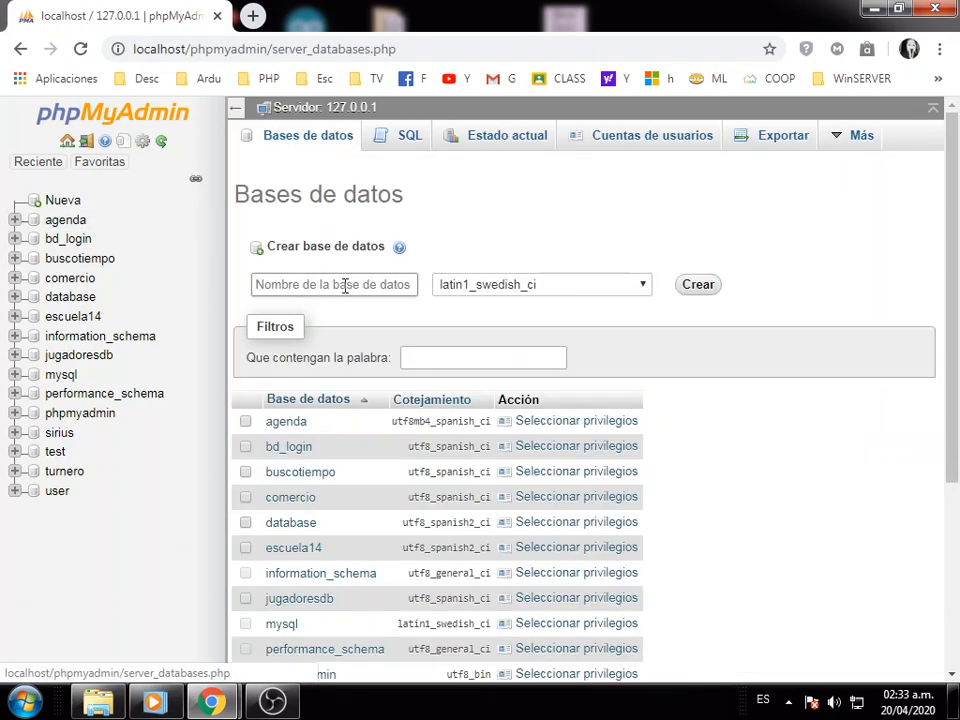
click(347, 285)
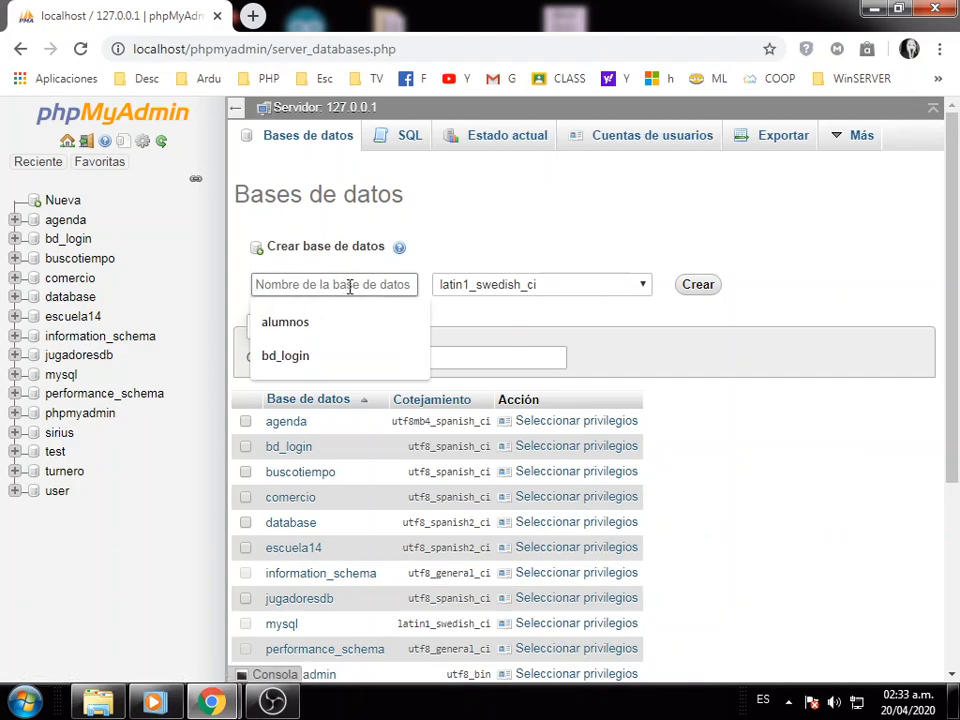
text(escuela)
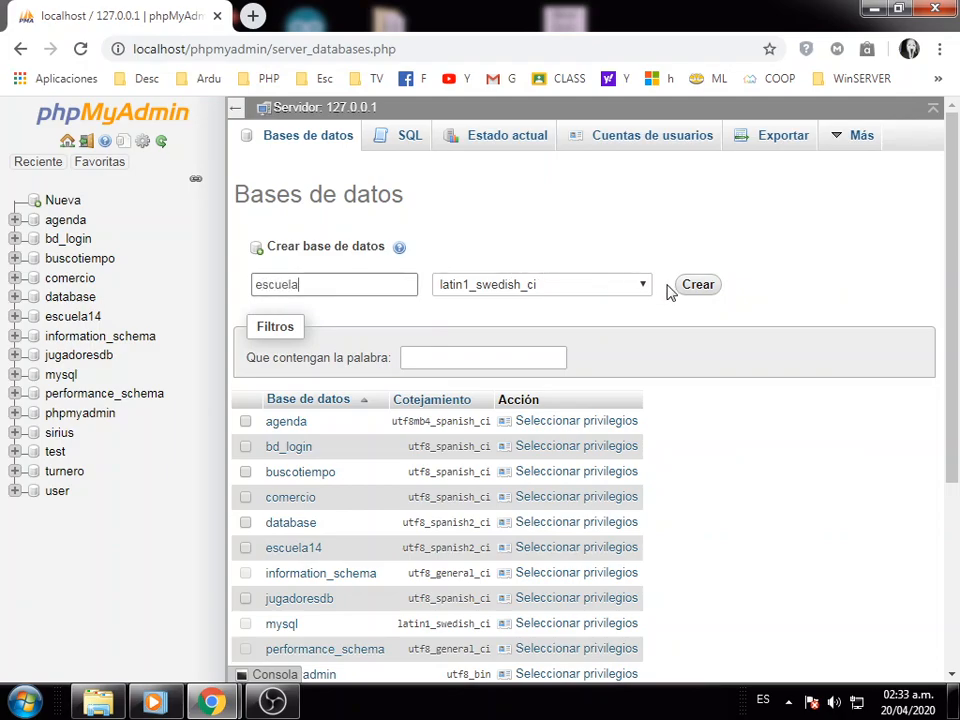
click(612, 290)
drag(645, 404, 643, 566)
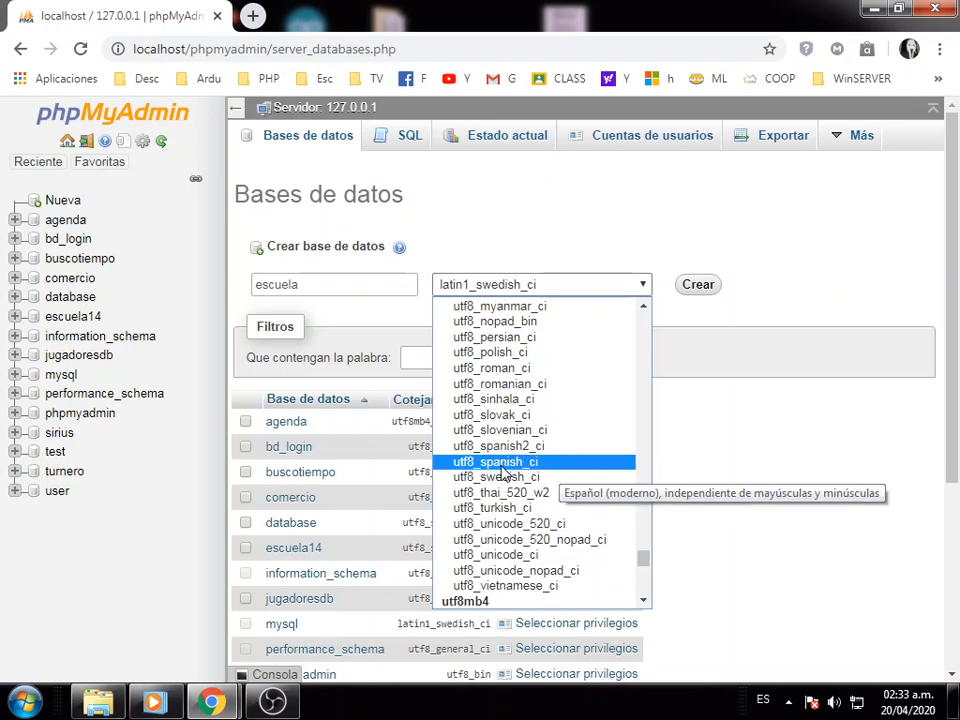
click(553, 465)
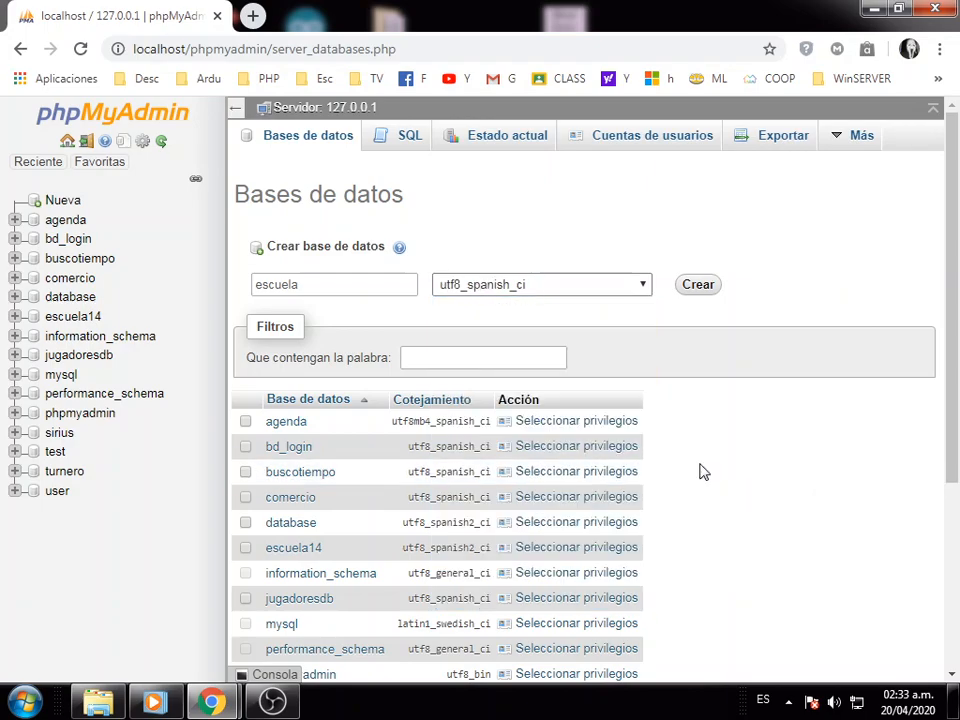
click(701, 287)
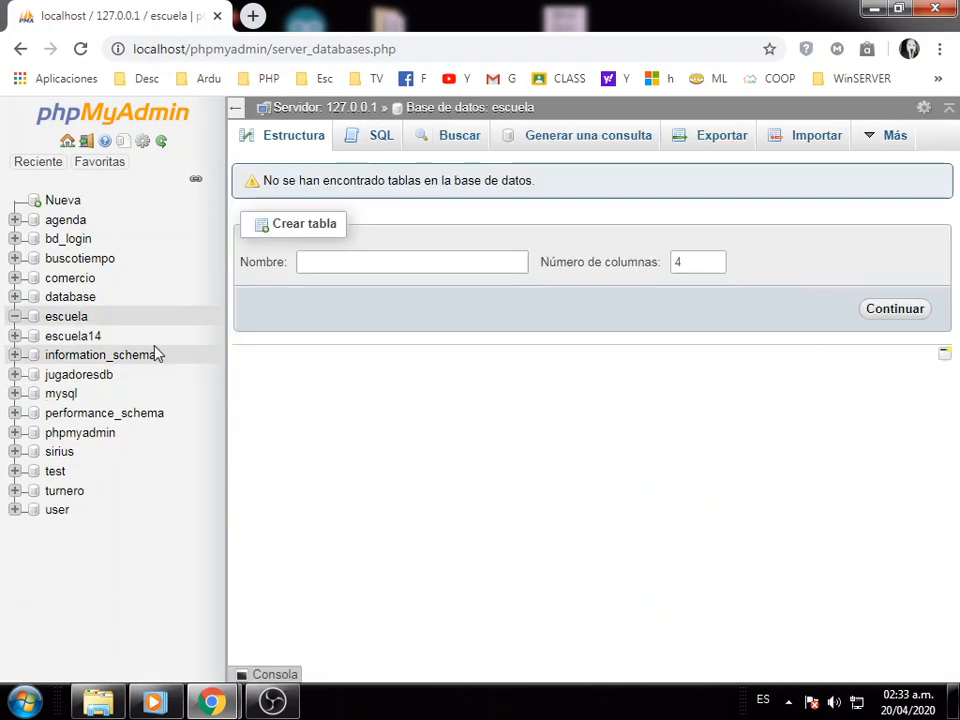
Start a new table named datos_de_alumnos with 3 columns in the escuela database.
click(349, 261)
click(412, 238)
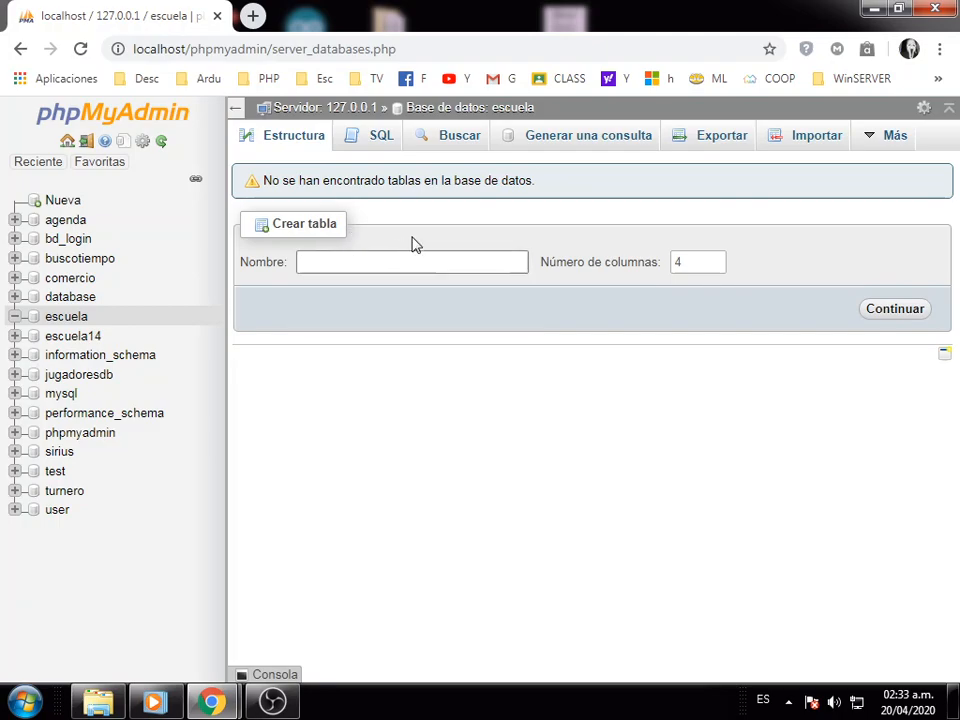
click(400, 268)
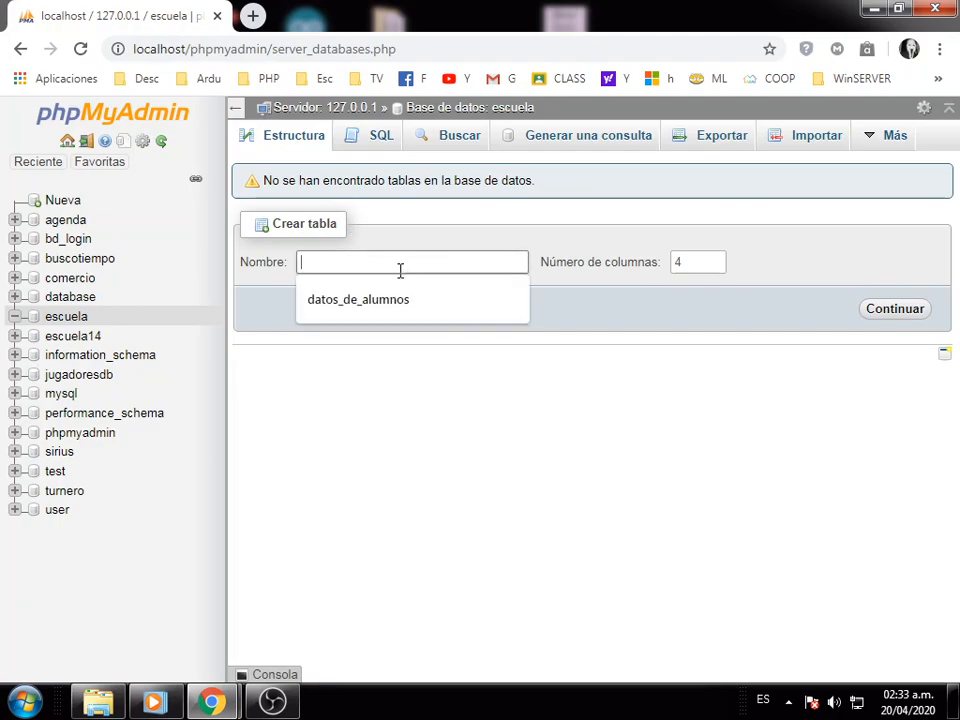
click(392, 301)
double_click(699, 270)
text(3)
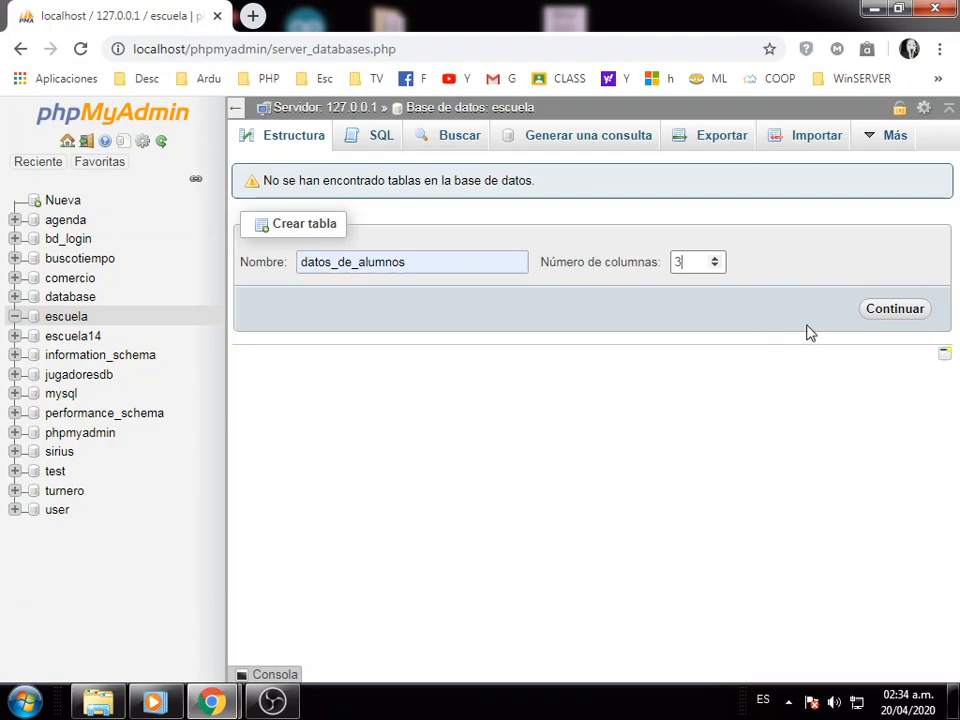
click(880, 314)
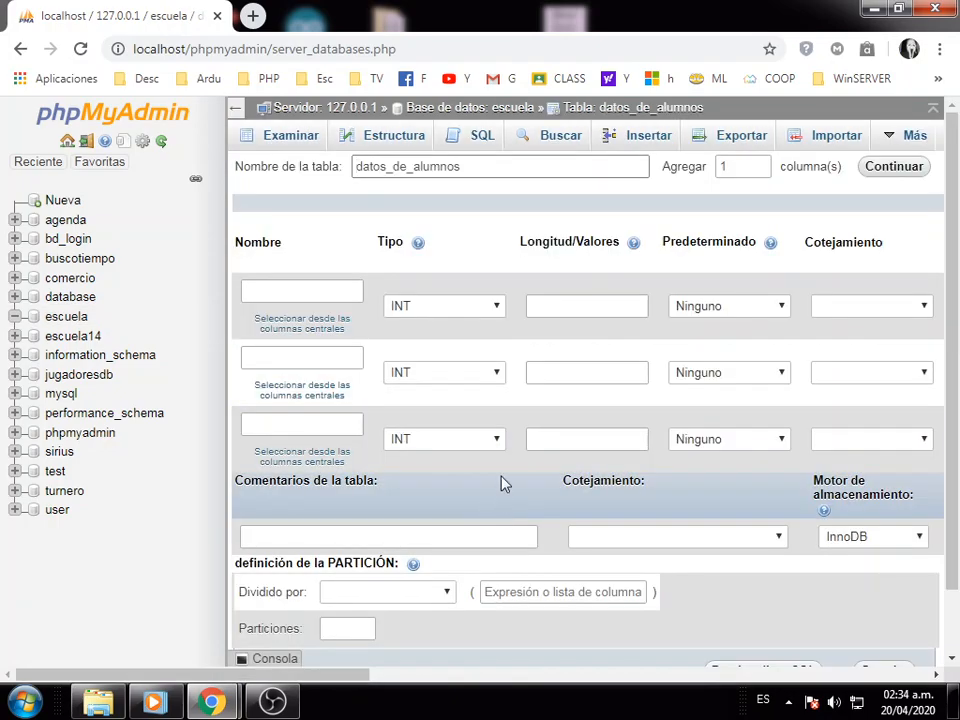
Name the table's three columns id_alumno, nombre and apellido.
click(327, 299)
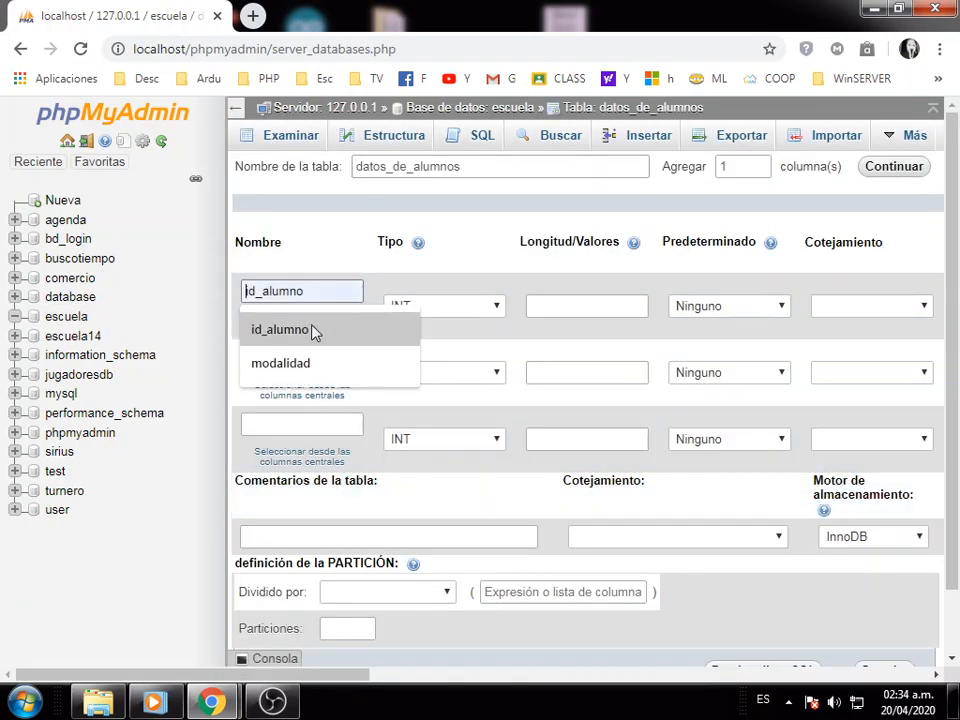
click(313, 331)
click(302, 352)
click(290, 396)
click(290, 424)
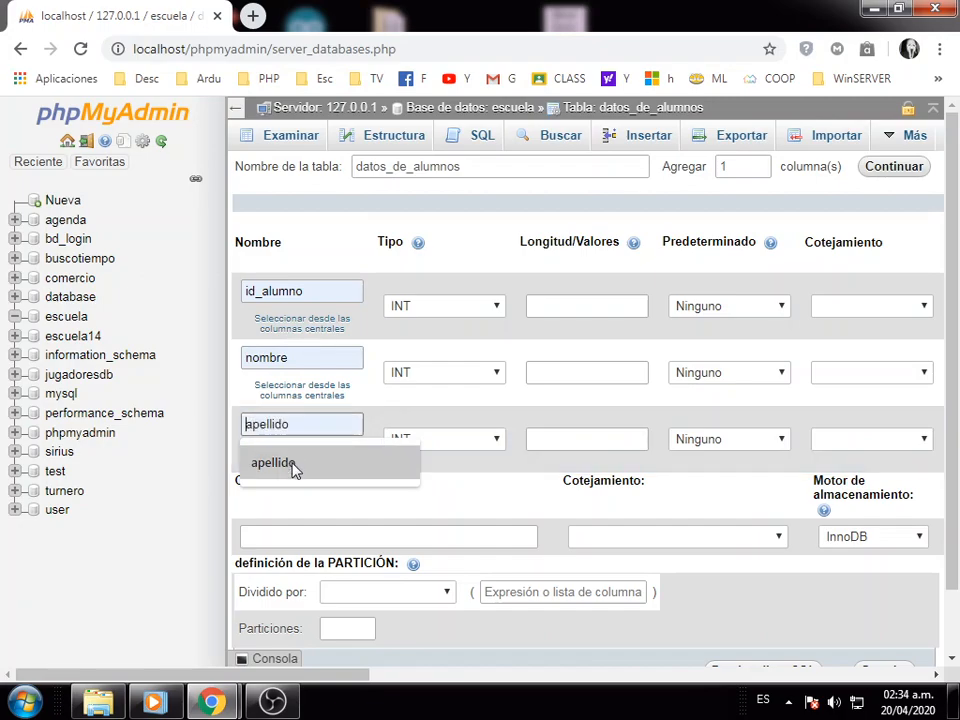
click(294, 469)
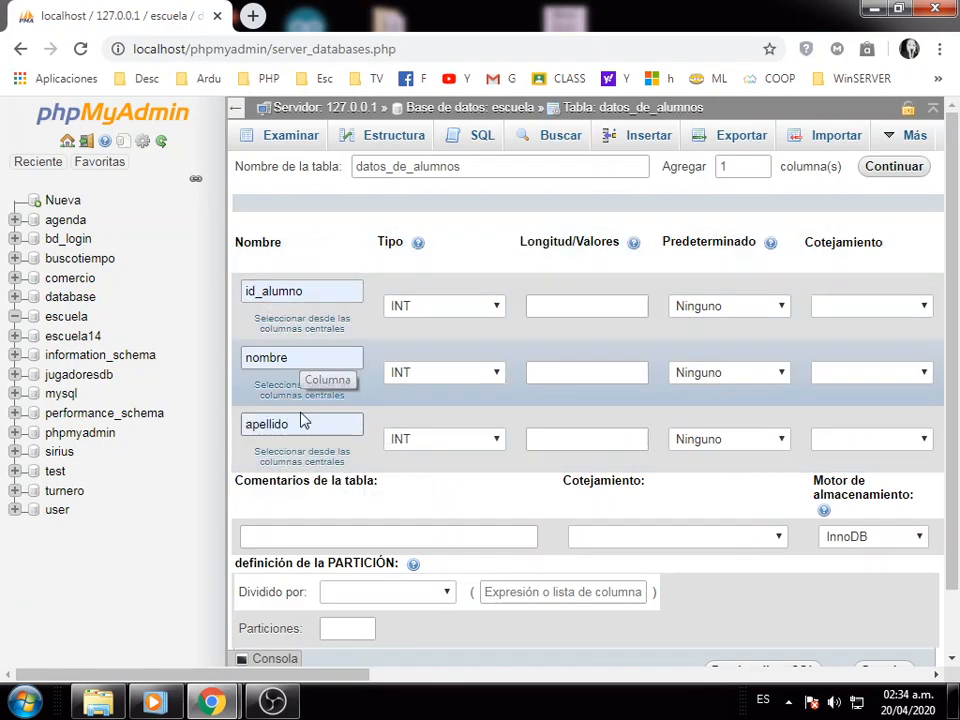
Remove the trailing spaces from the id_alumno and nombre column names.
click(324, 289)
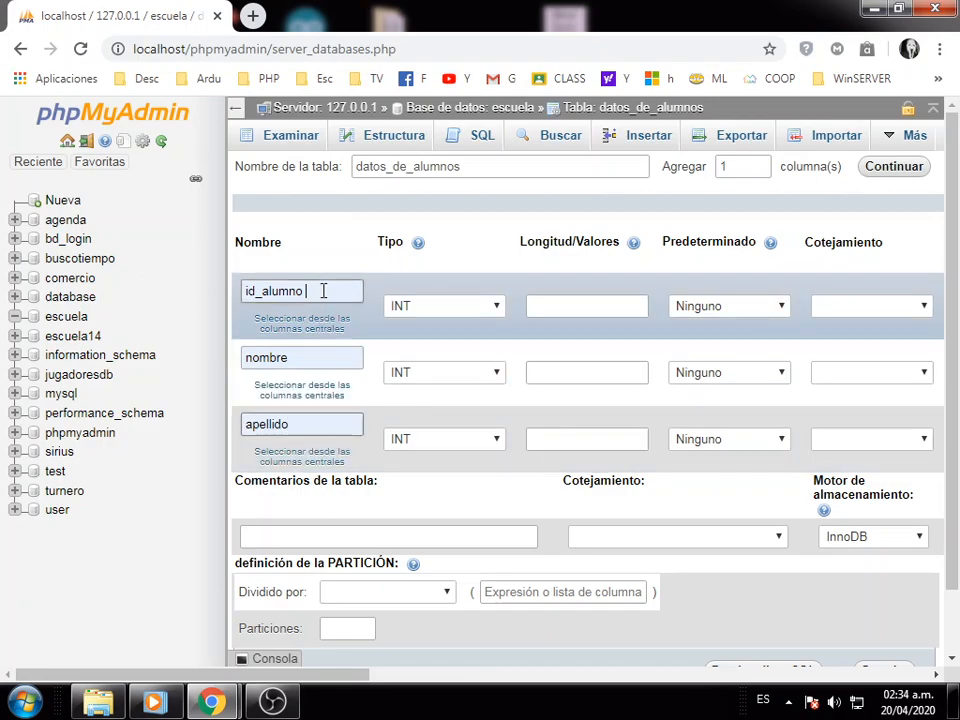
key(BackSpace)
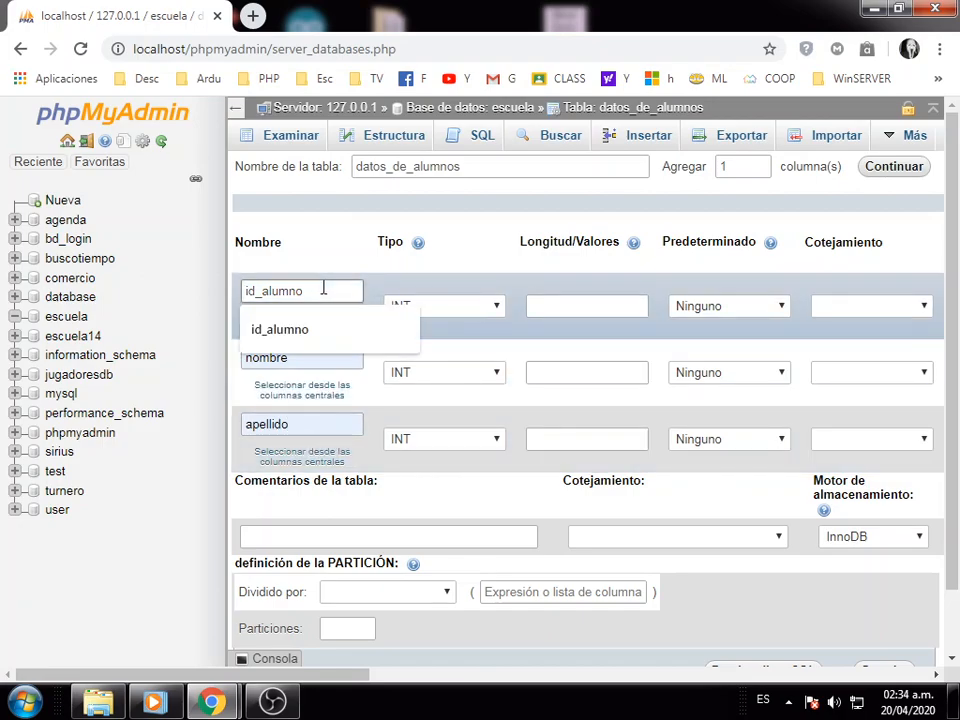
click(328, 268)
click(317, 288)
click(318, 288)
click(306, 358)
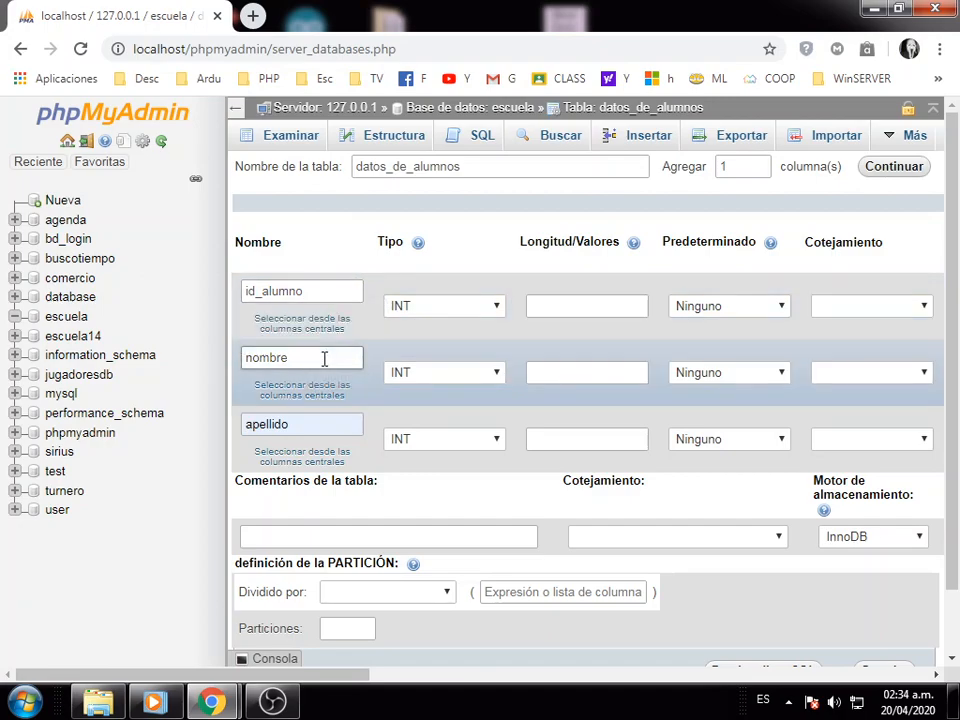
Clear any trailing space after the id_alumno column name and check the end of the apellido name.
click(332, 288)
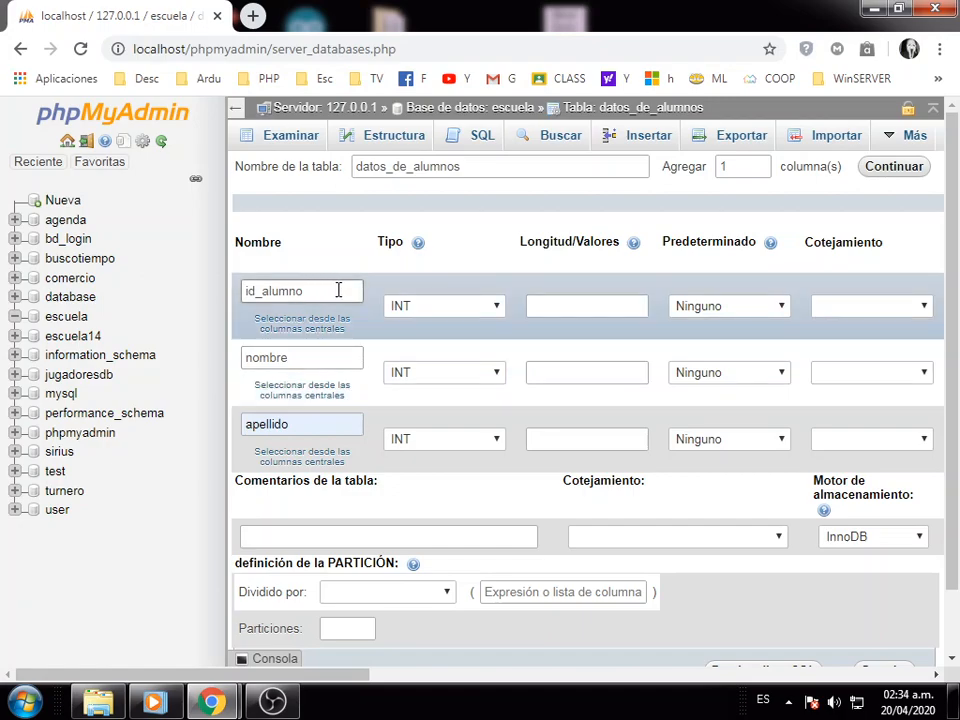
key(BackSpace)
click(327, 258)
click(332, 422)
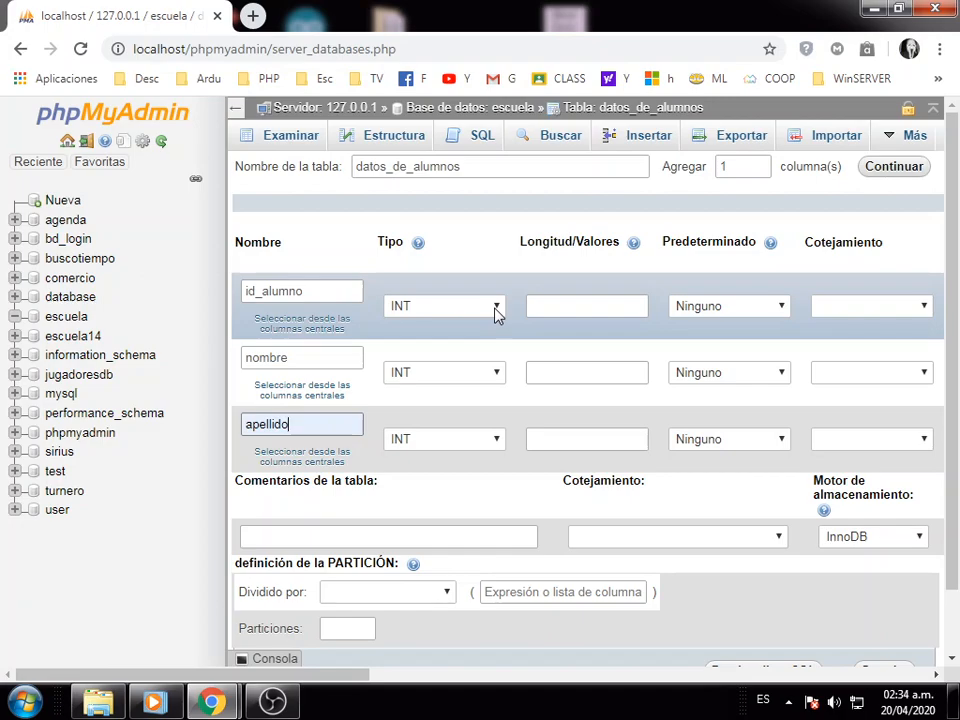
drag(345, 677, 320, 683)
Set the column types to INT for id_alumno and VARCHAR for both nombre and apellido.
click(496, 308)
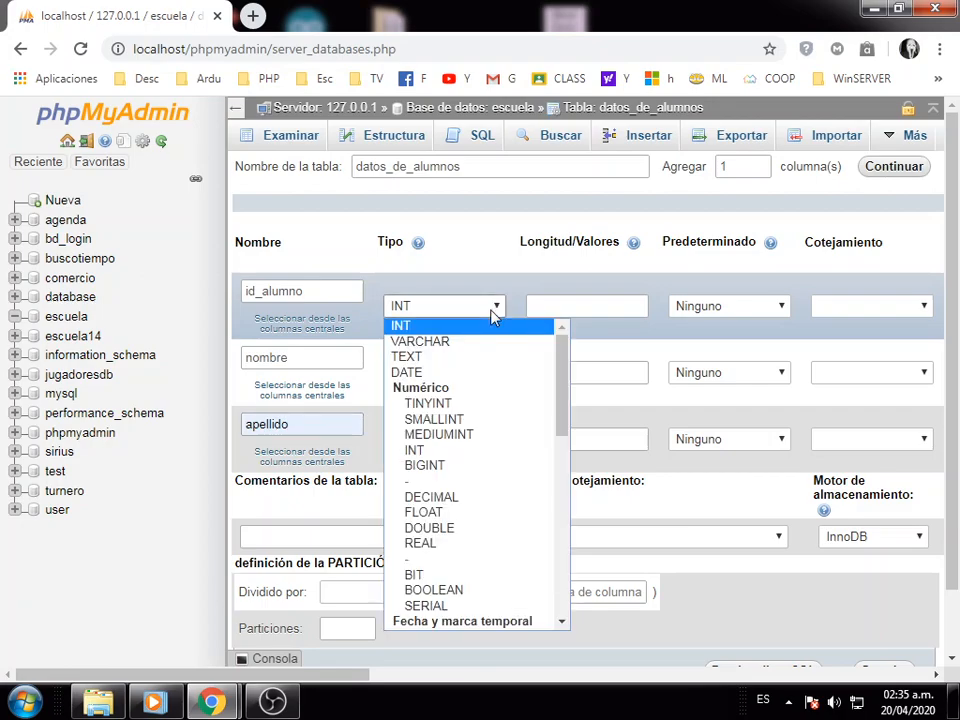
click(423, 328)
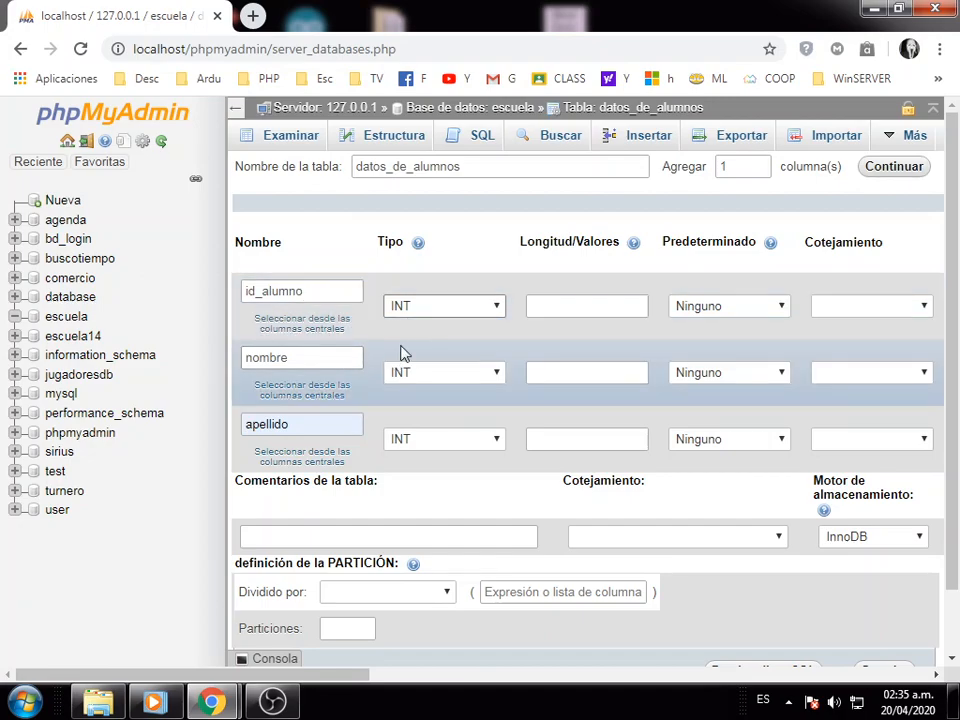
click(317, 362)
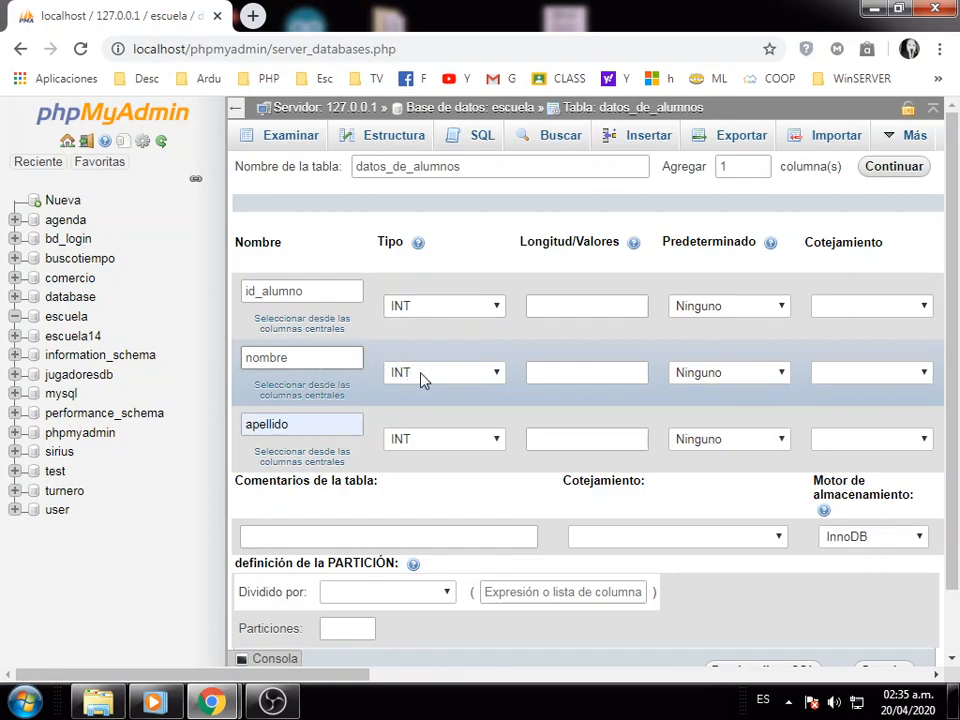
click(452, 378)
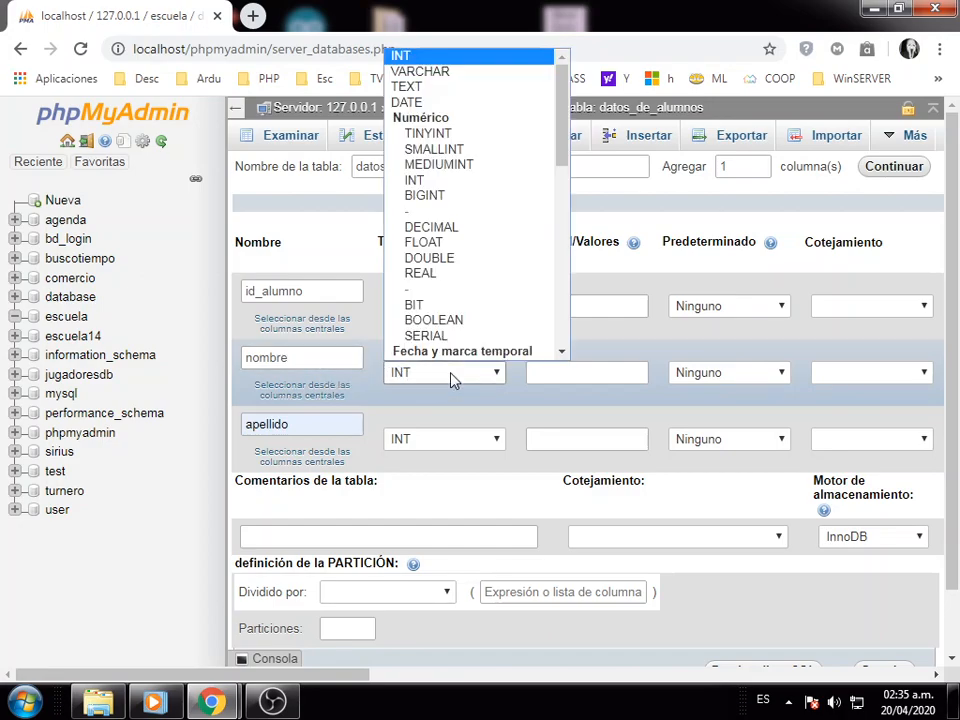
click(434, 82)
click(559, 371)
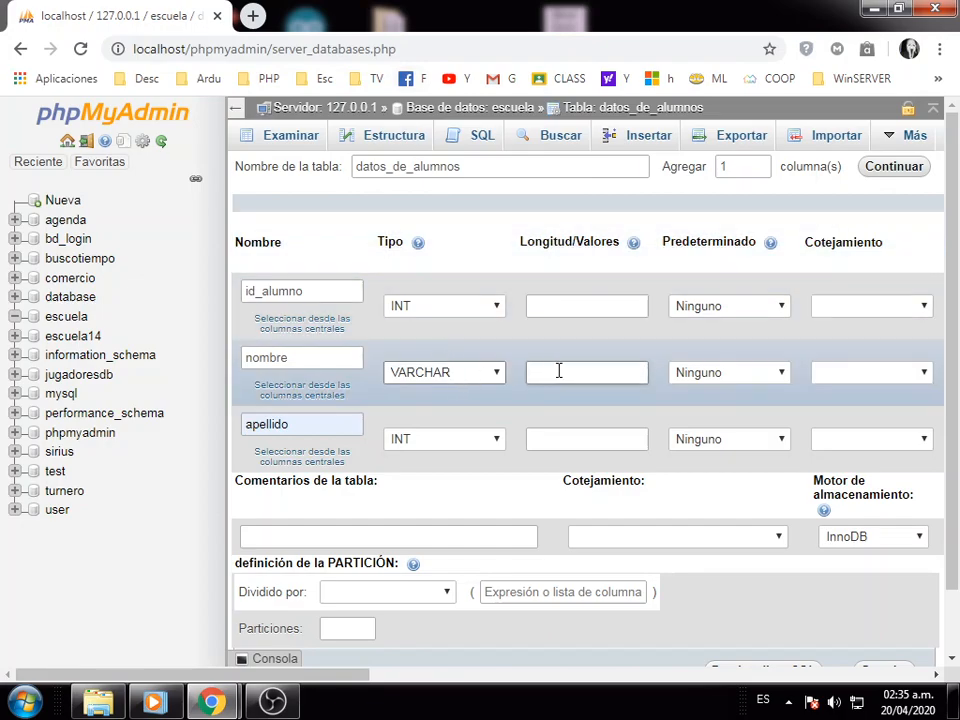
click(327, 426)
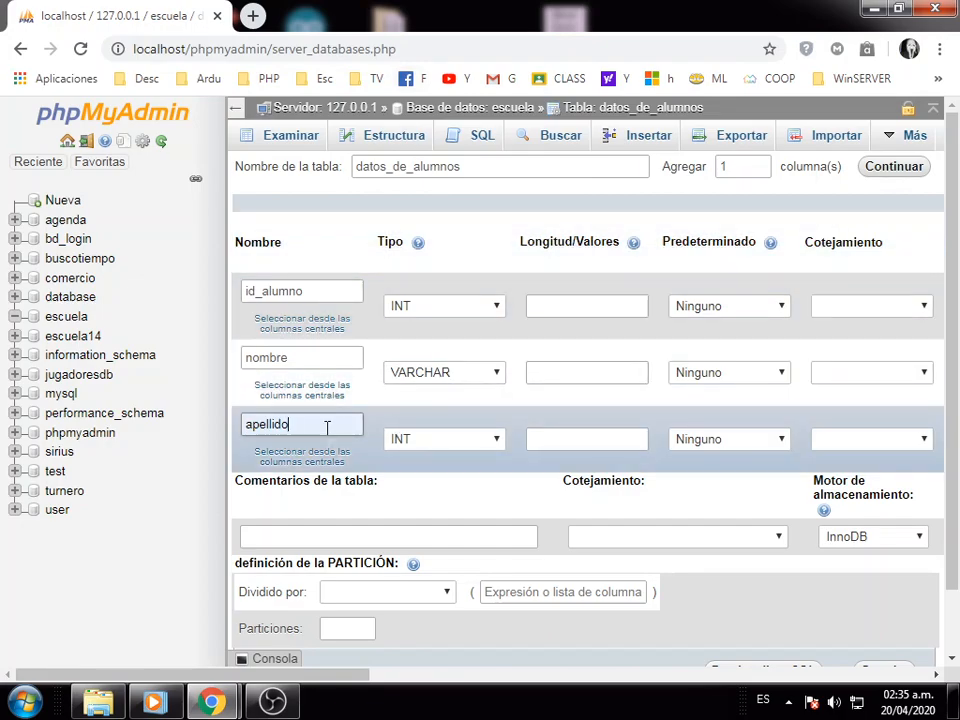
click(400, 444)
scroll(439, 304, down, 1)
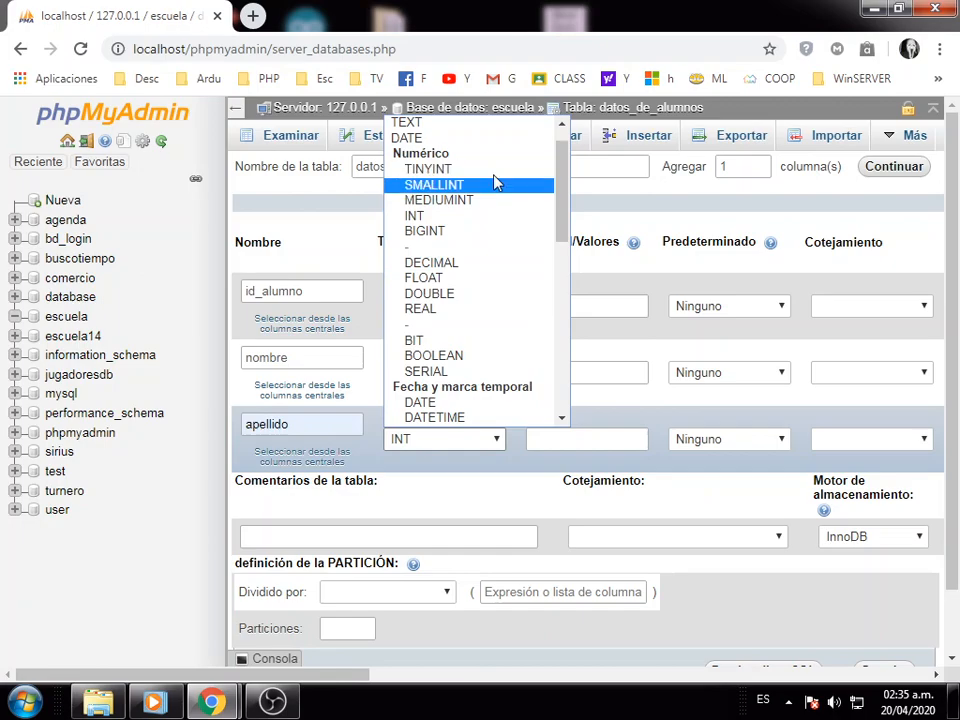
scroll(565, 225, up, 1)
click(445, 140)
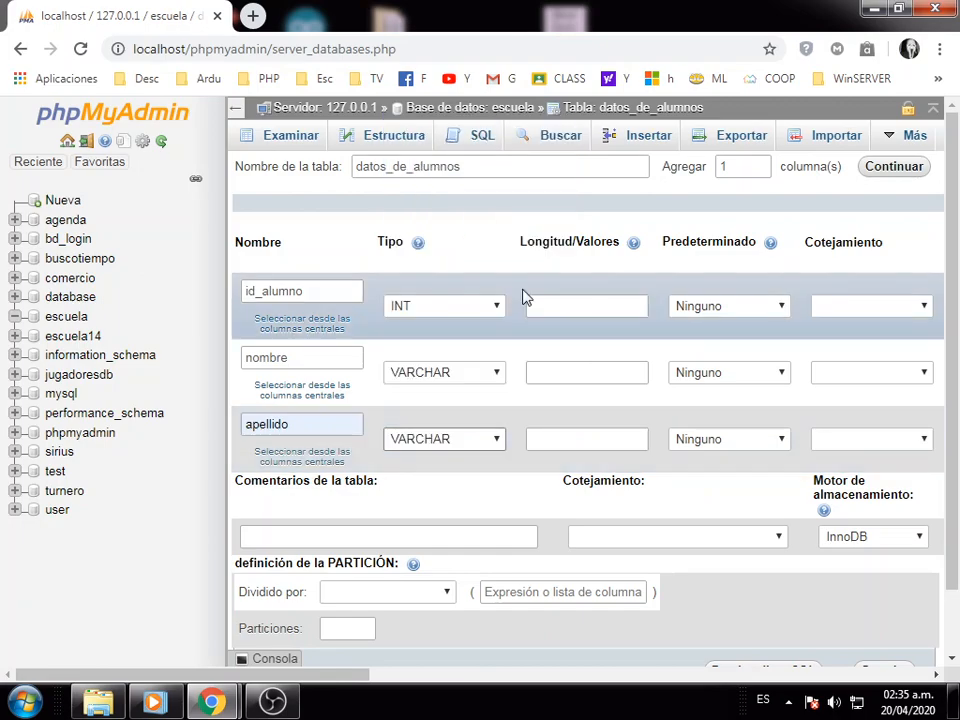
Set the column lengths to 4 for id_alumno, 30 for nombre and 20 for apellido.
click(594, 311)
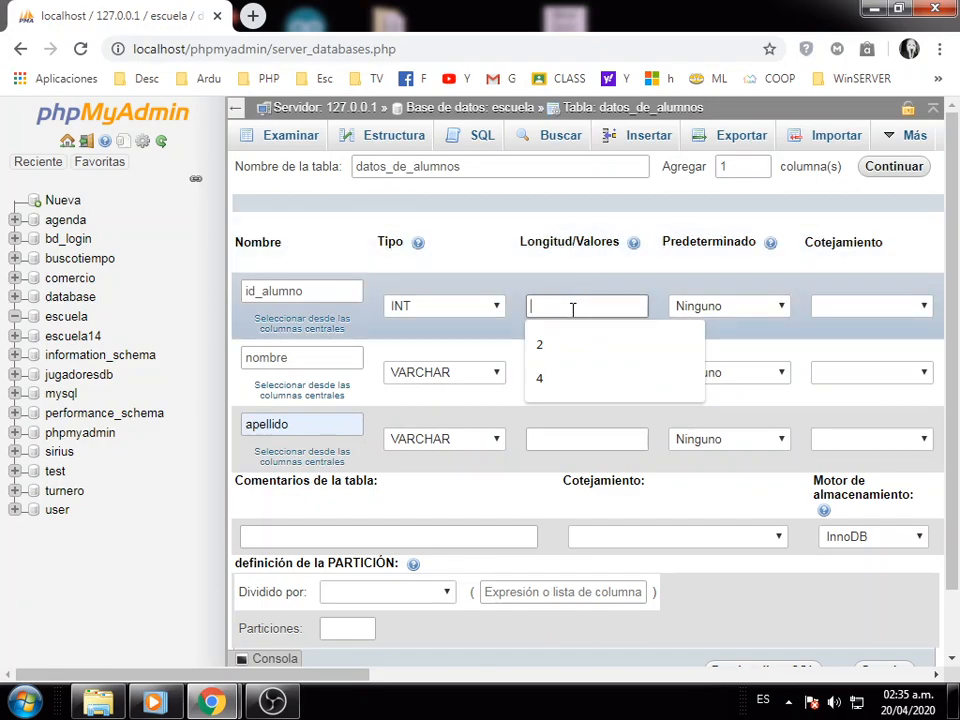
text(4)
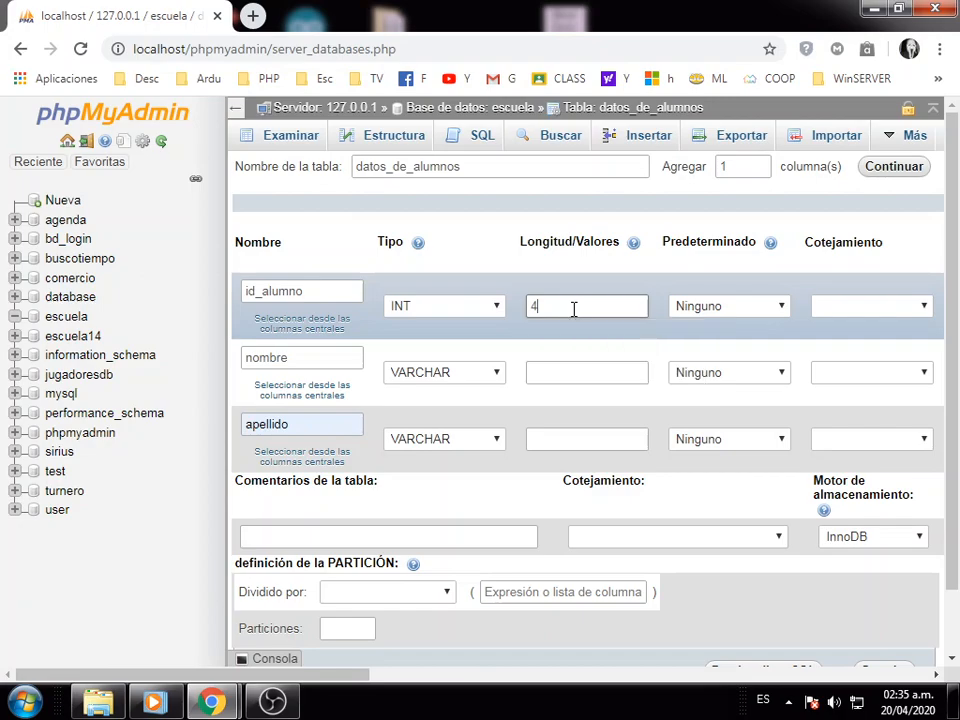
click(571, 372)
text(30)
click(570, 437)
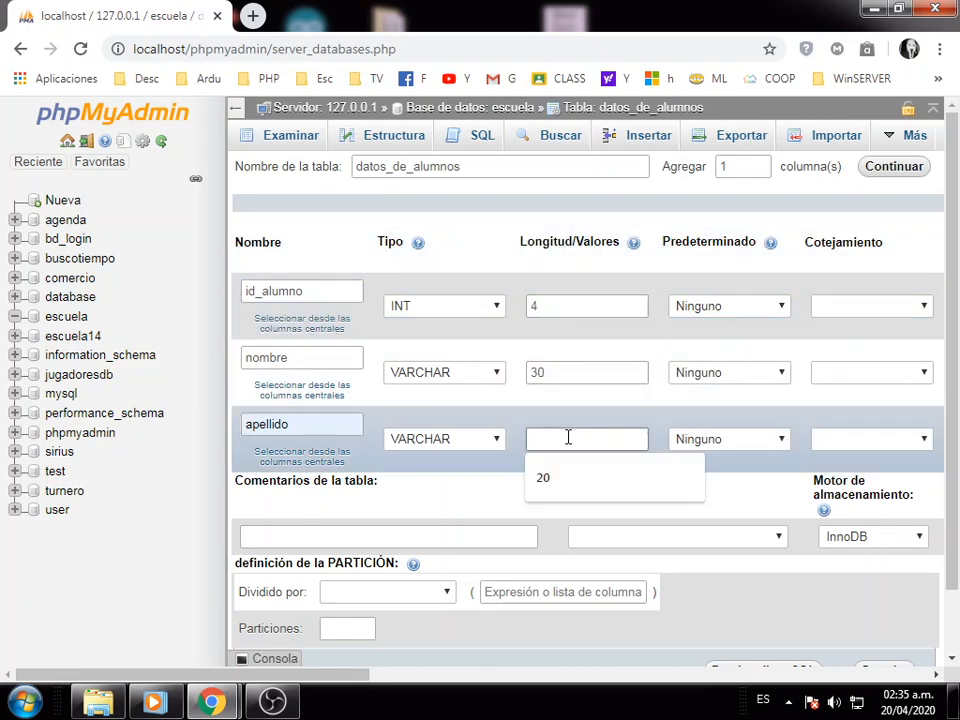
text(20)
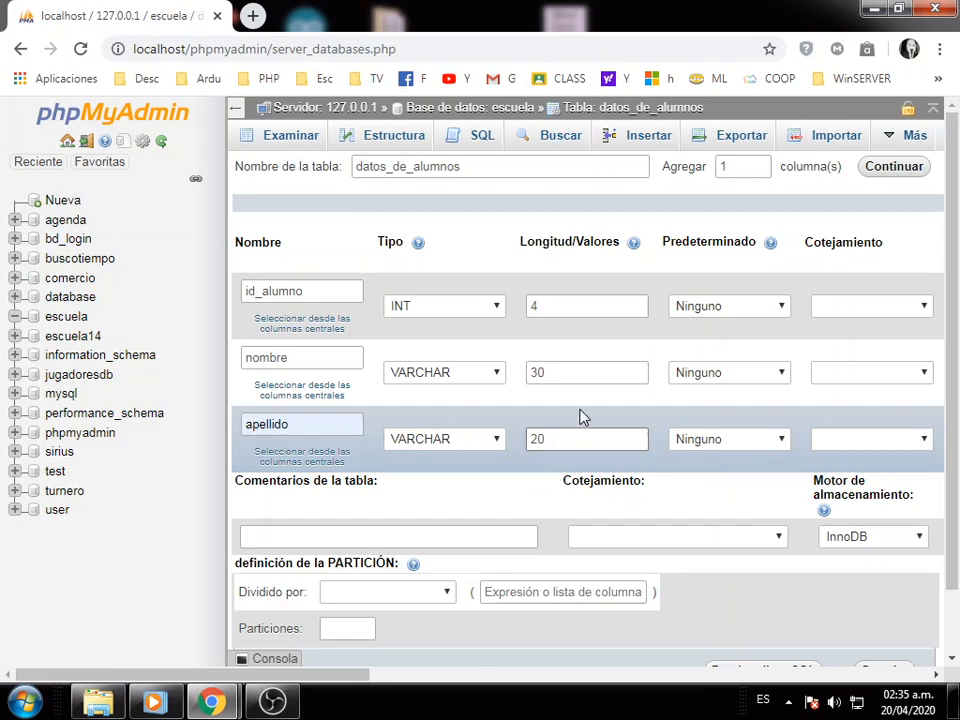
Examine the index types available for the id_alumno column without choosing one.
drag(318, 677, 549, 707)
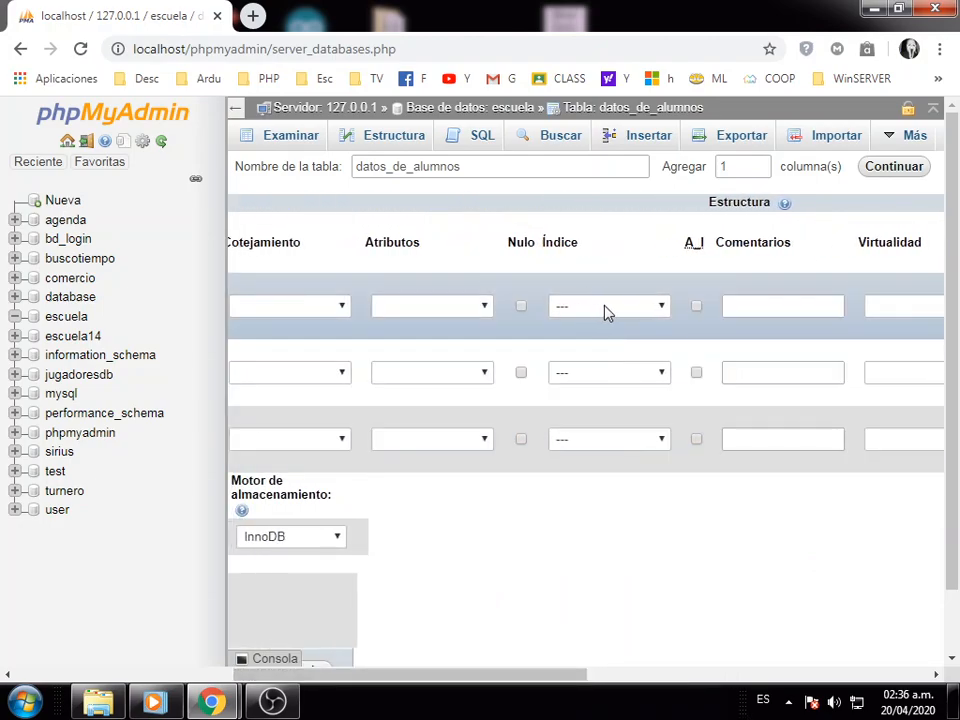
click(617, 312)
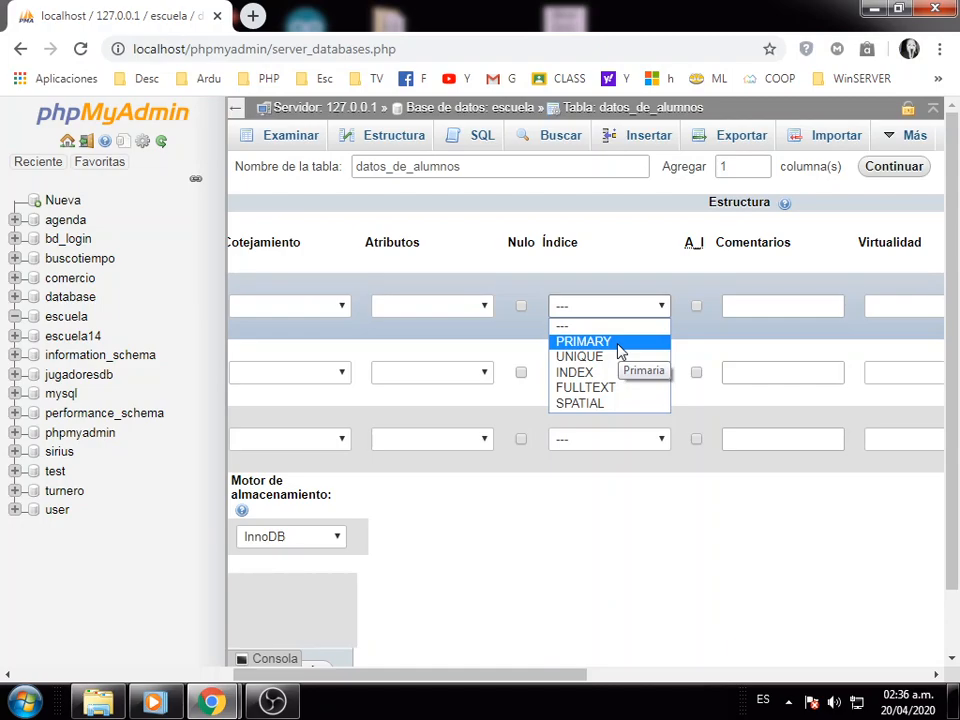
click(614, 268)
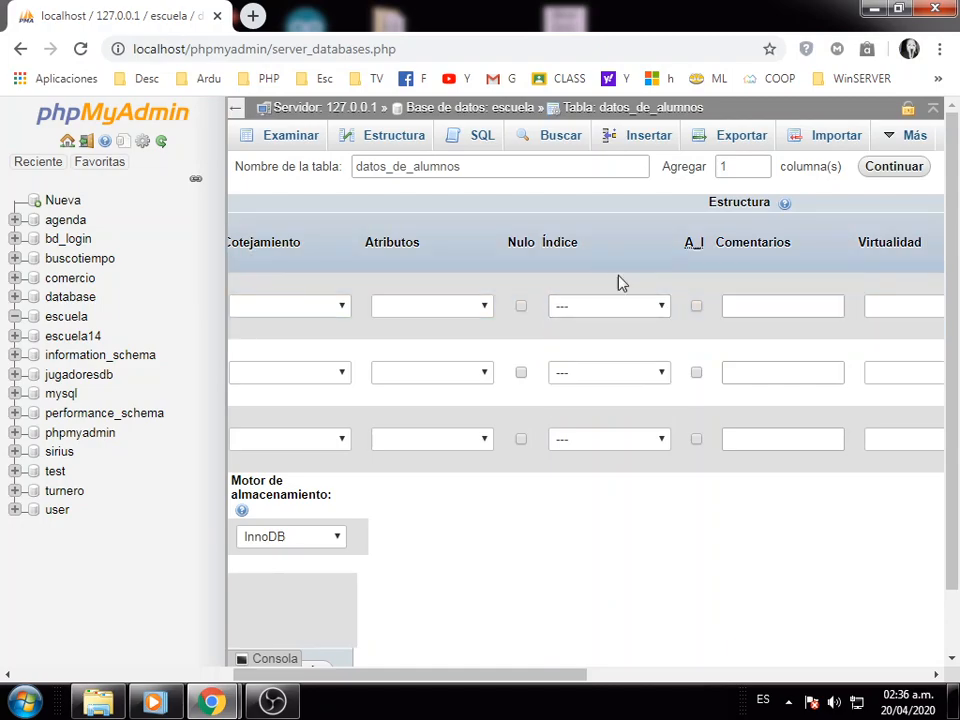
Save the datos_de_alumnos table definition to create the table in the escuela database.
drag(555, 684, 306, 681)
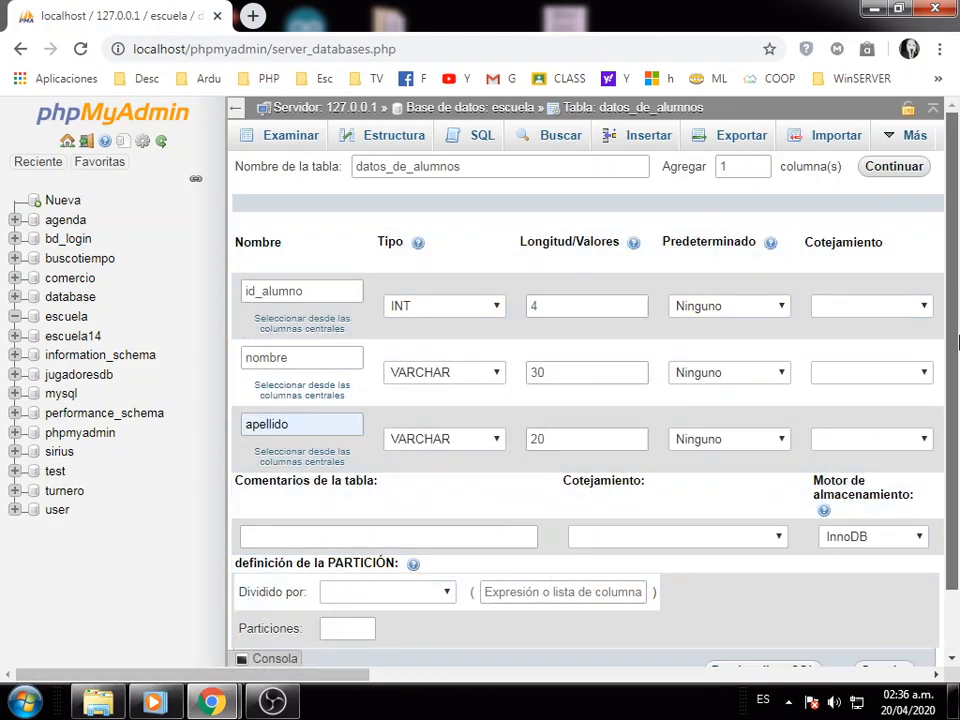
scroll(921, 311, down, 1)
click(900, 604)
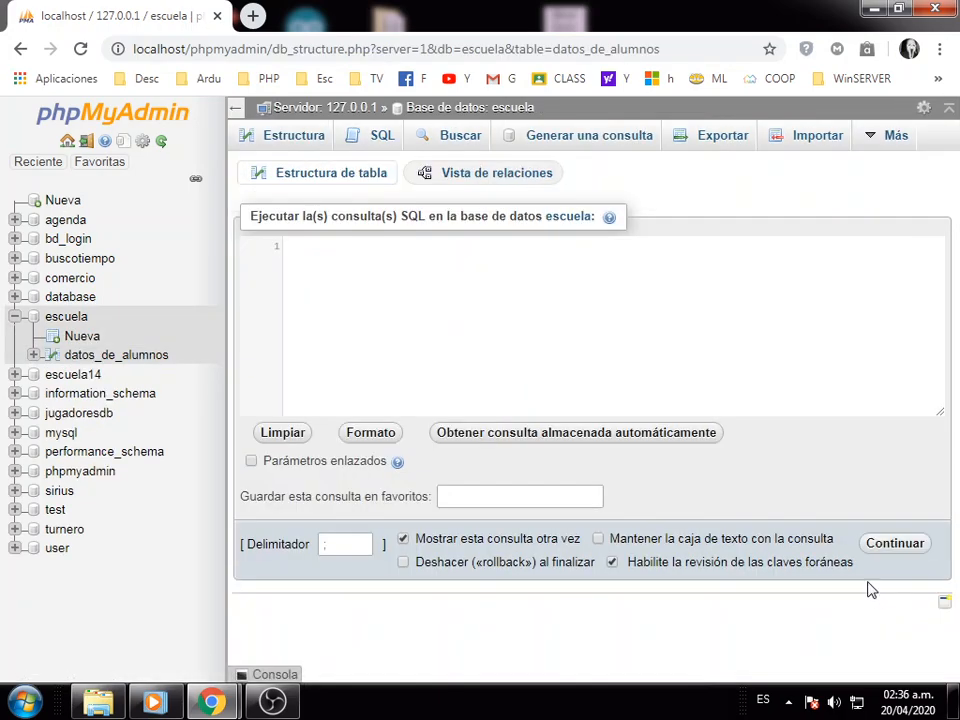
Open the structure of the datos_de_alumnos table and examine its columns and the positions offered for adding a column.
click(70, 318)
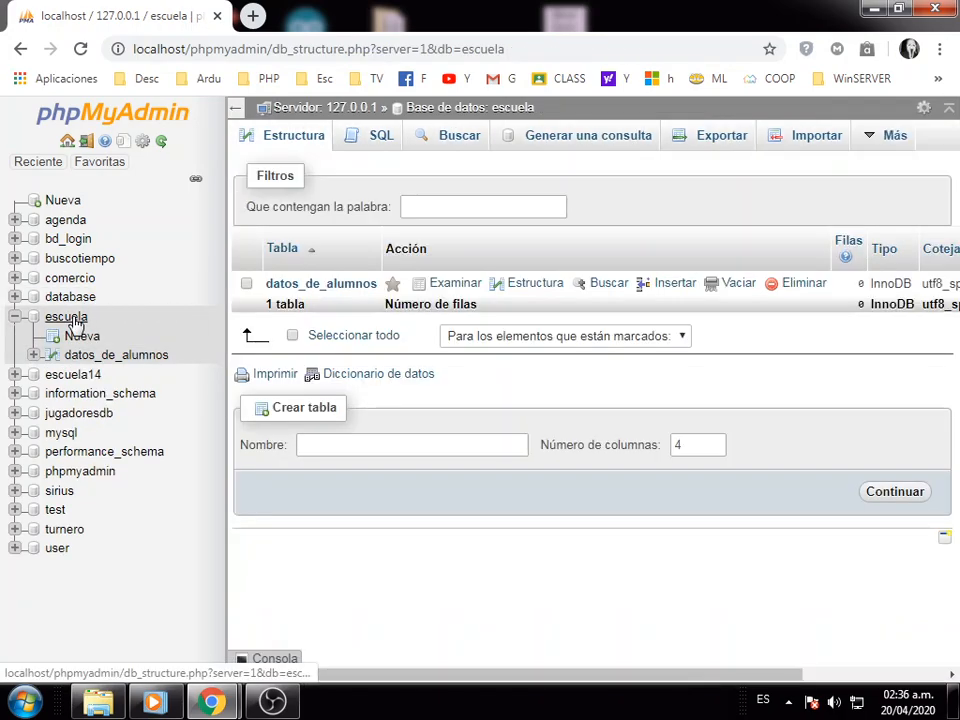
click(130, 360)
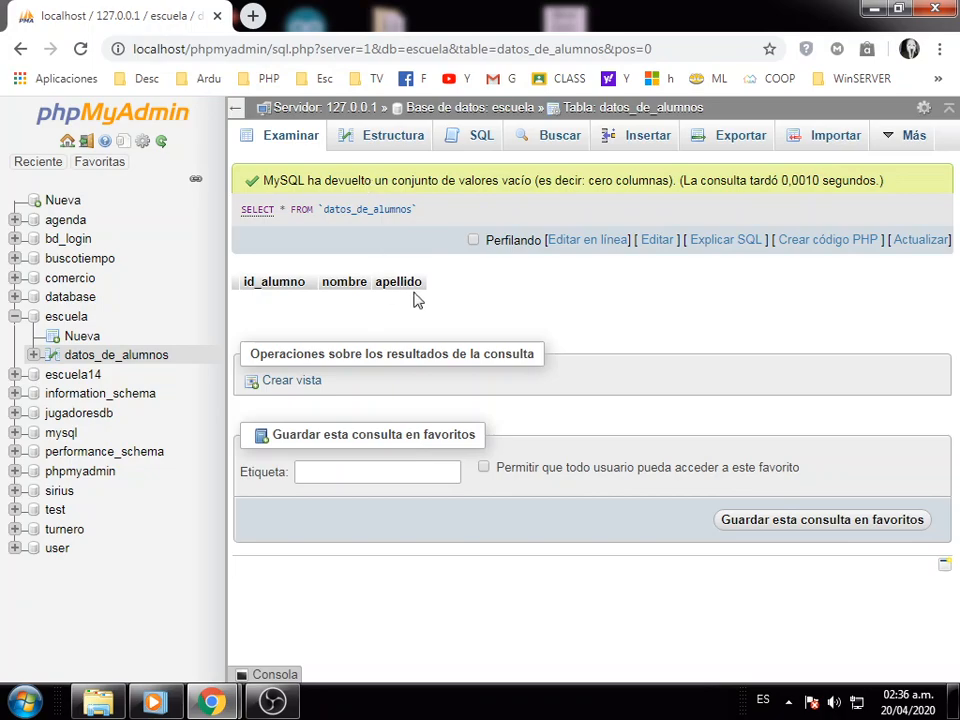
click(391, 143)
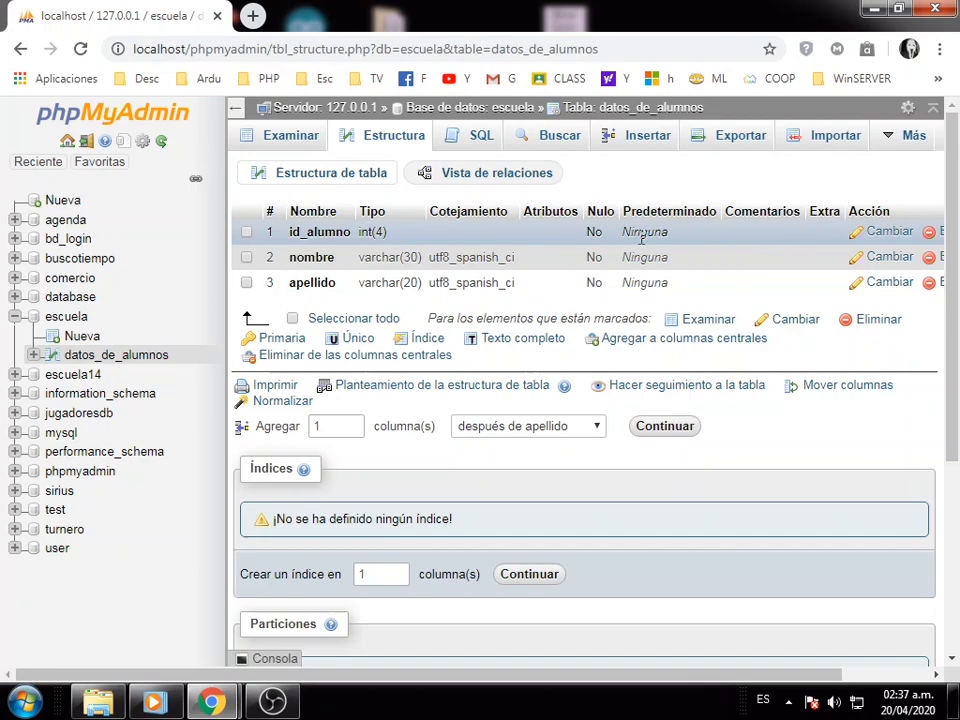
drag(615, 676, 730, 702)
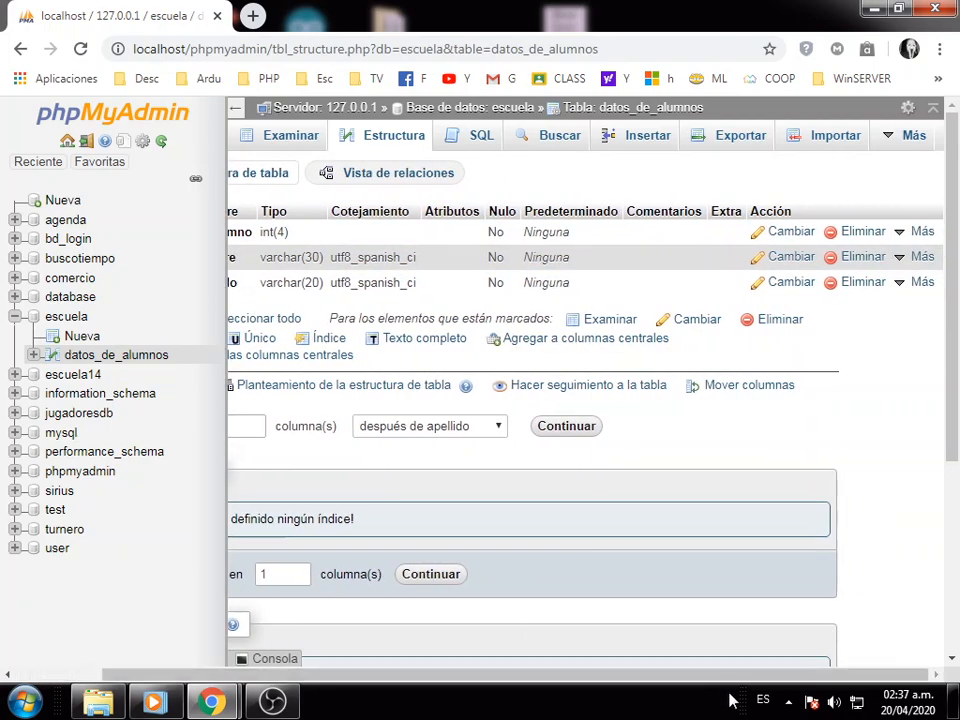
drag(603, 677, 393, 363)
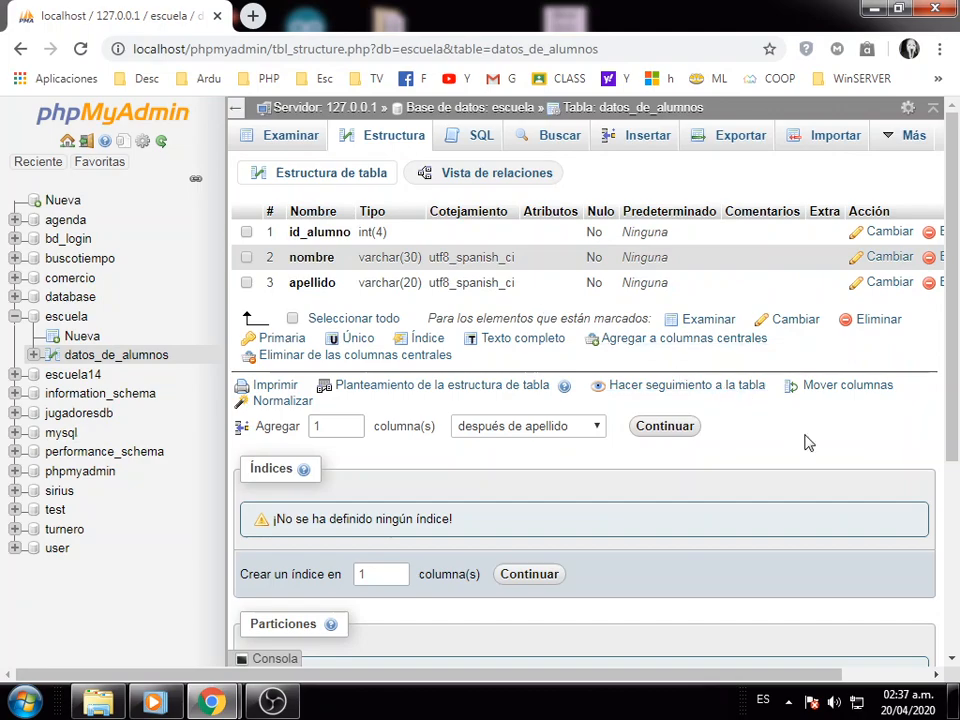
click(590, 432)
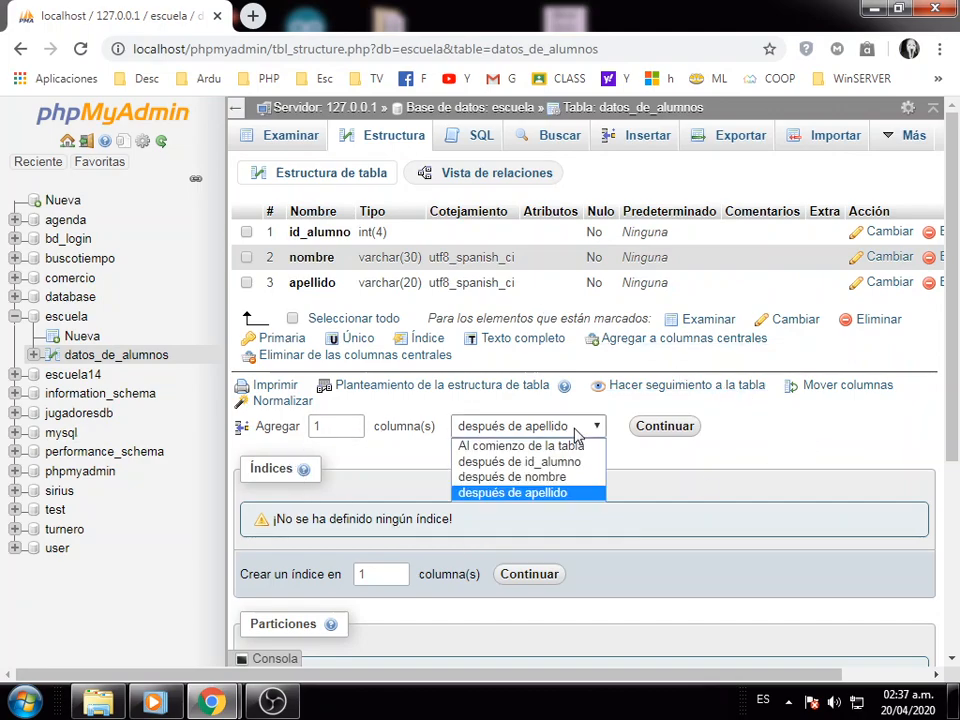
click(659, 462)
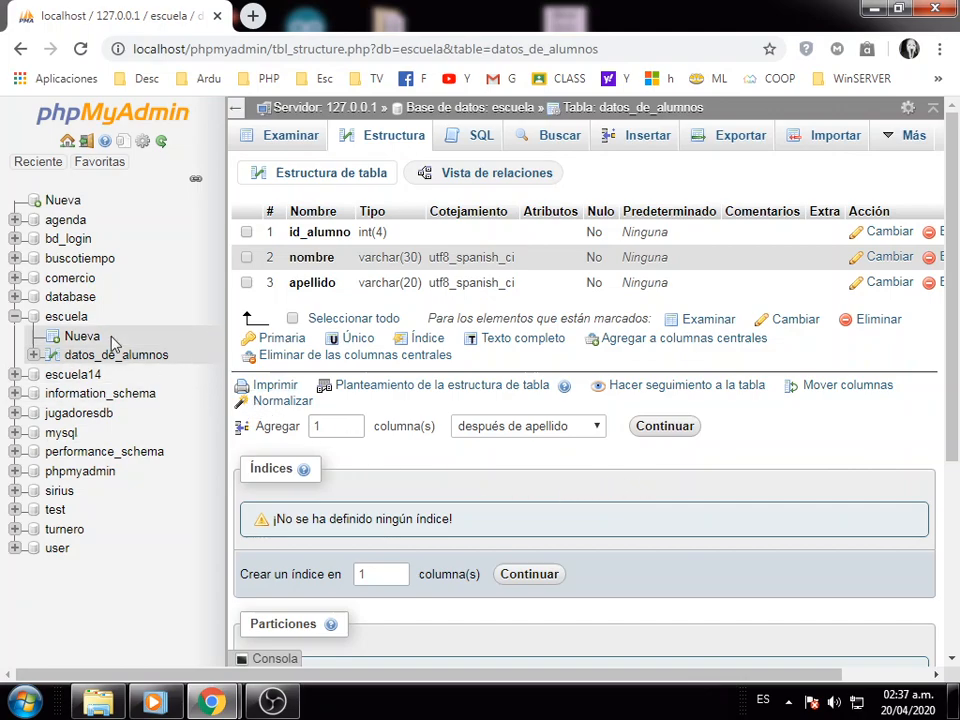
Compare the escuela database overview with the contents view of the datos_de_alumnos table.
click(66, 318)
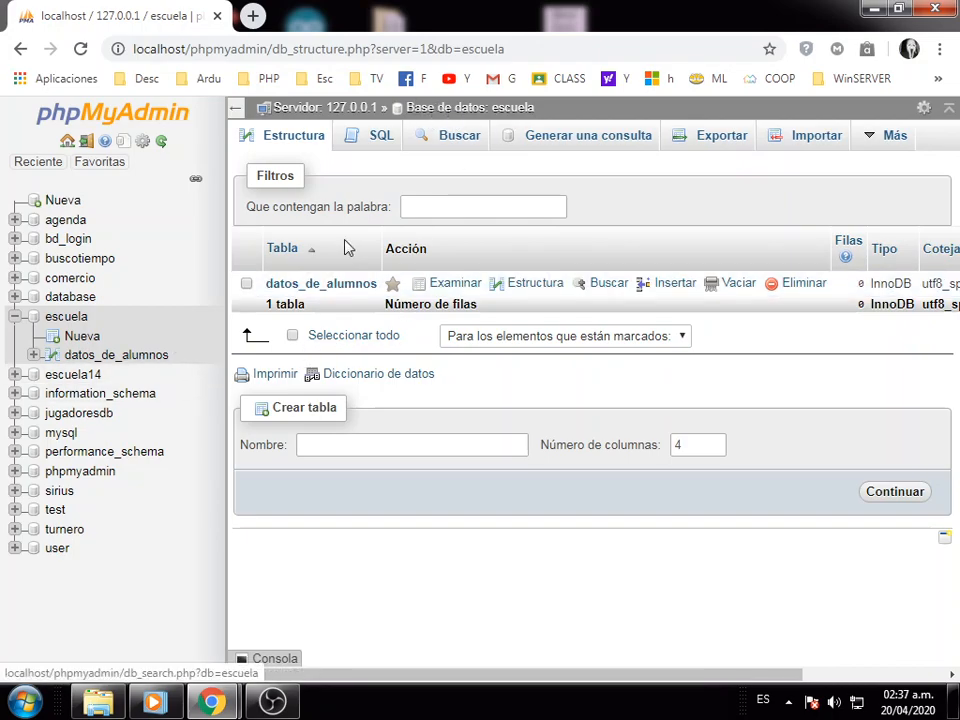
click(150, 355)
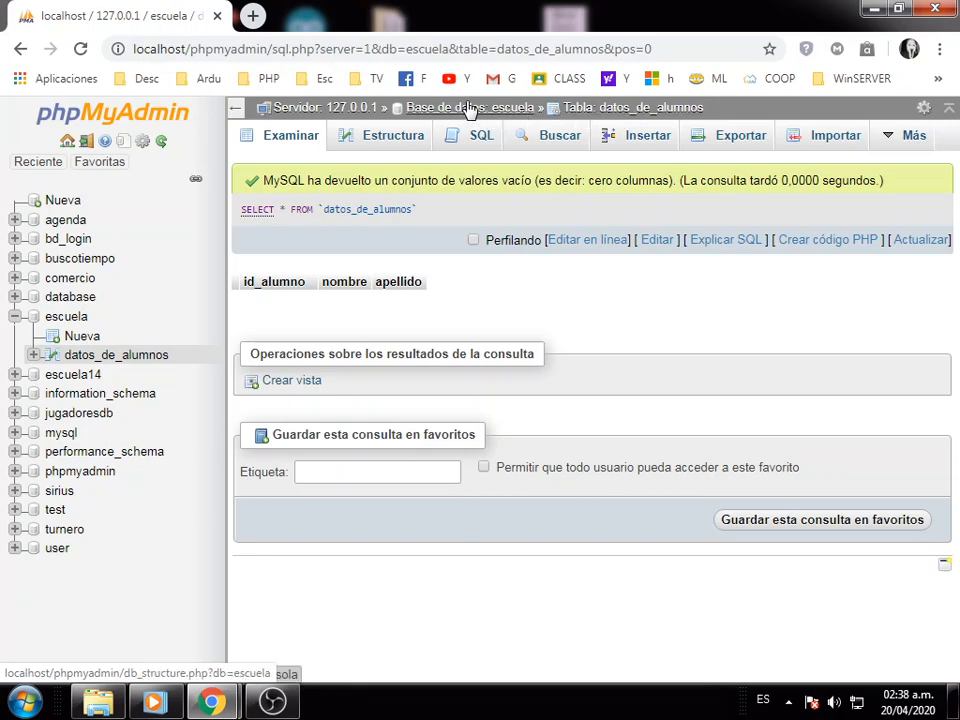
click(68, 317)
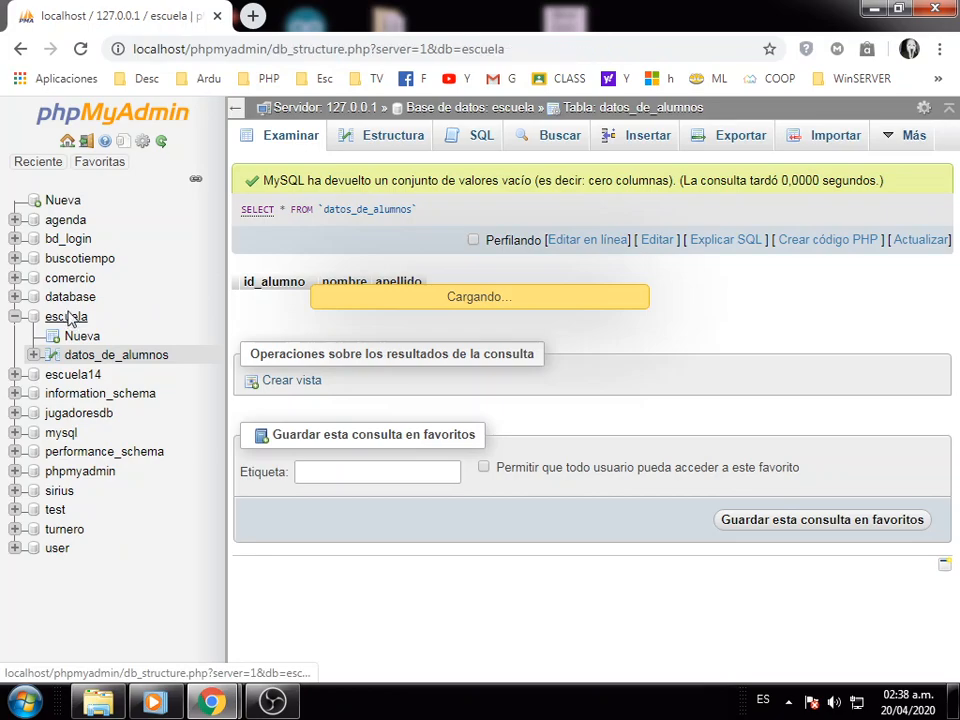
click(488, 110)
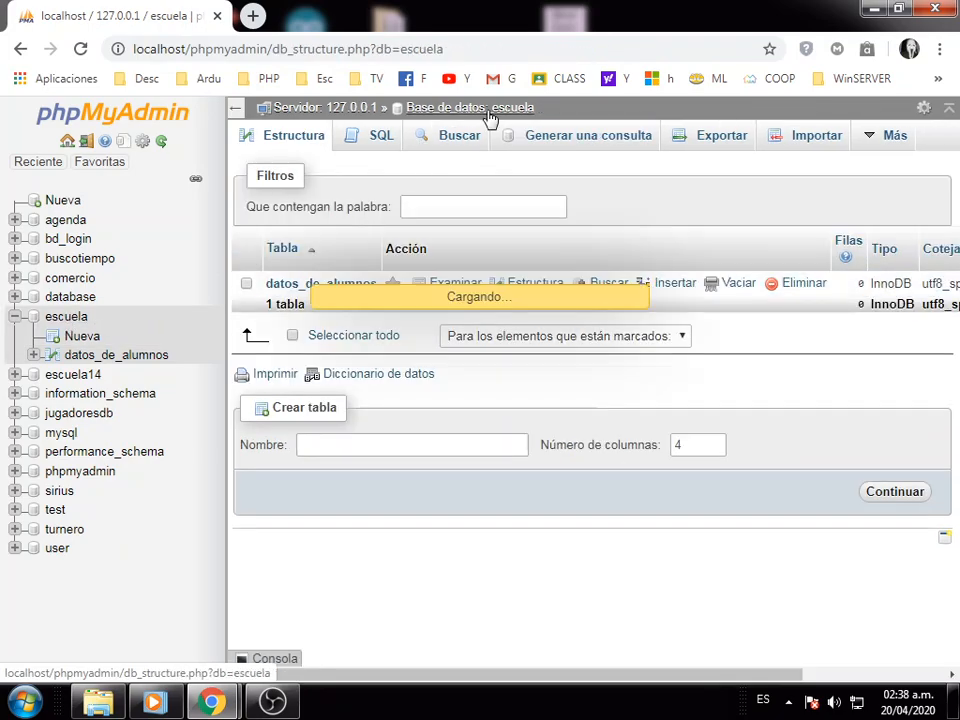
click(127, 355)
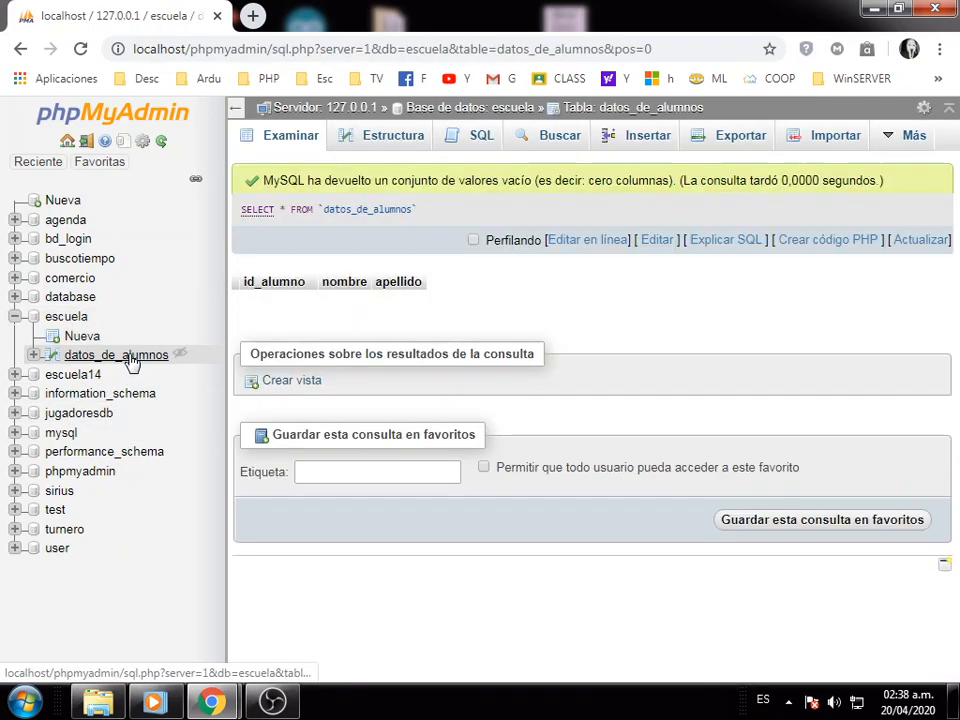
Start an export of the whole escuela database and choose the Personalizado export method.
click(476, 107)
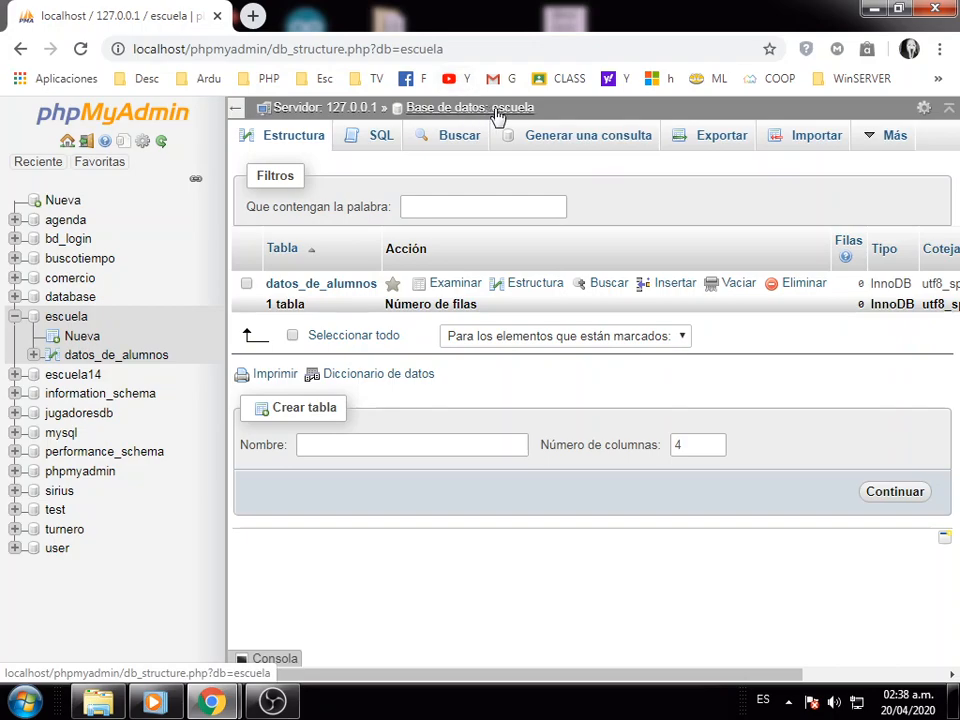
click(707, 139)
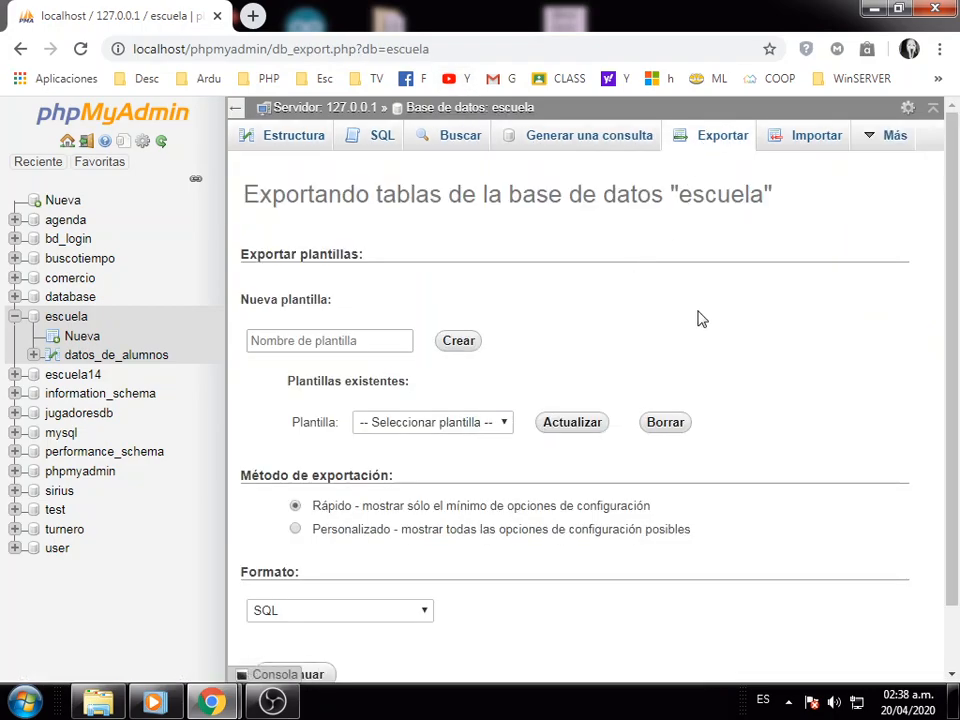
scroll(952, 295, down, 1)
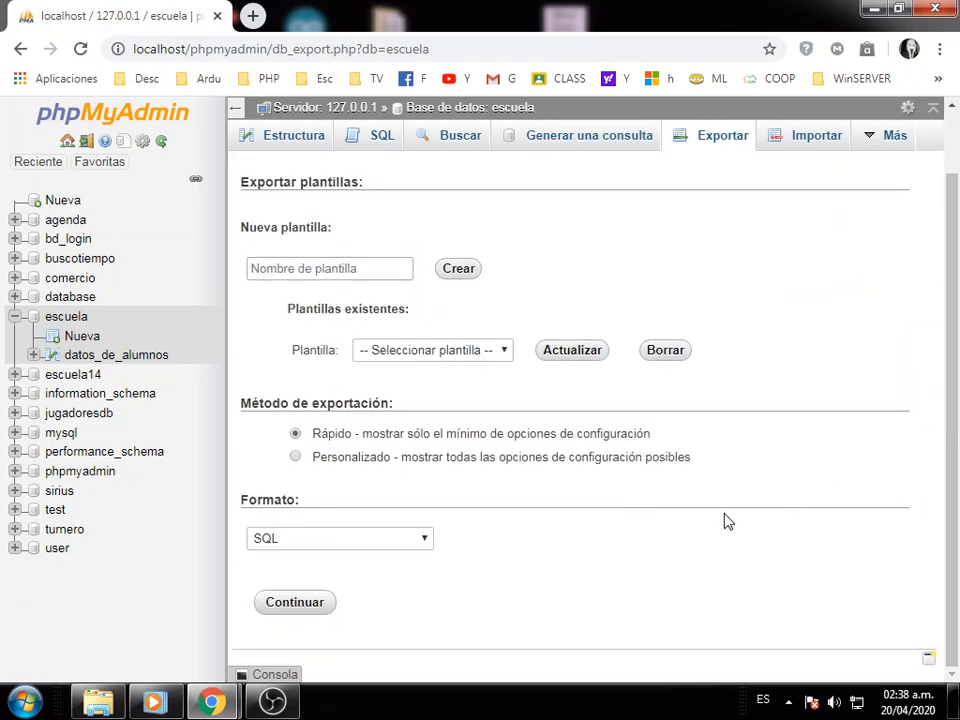
drag(956, 408, 955, 502)
click(296, 458)
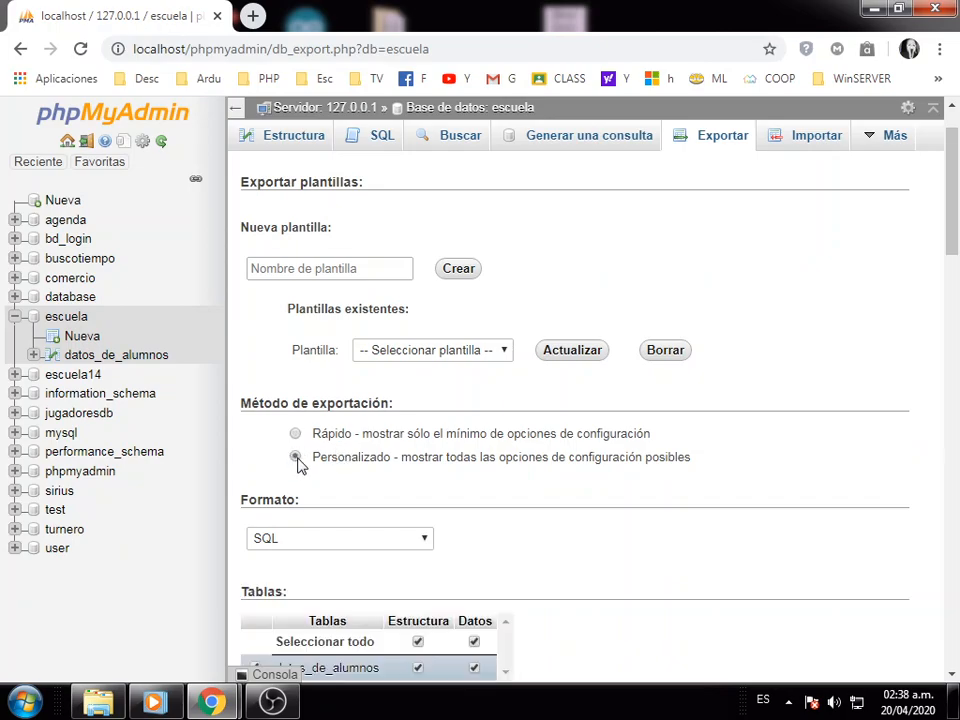
Compare the Rápido and Personalizado export methods and look through the available export formats, keeping Personalizado and SQL.
click(296, 434)
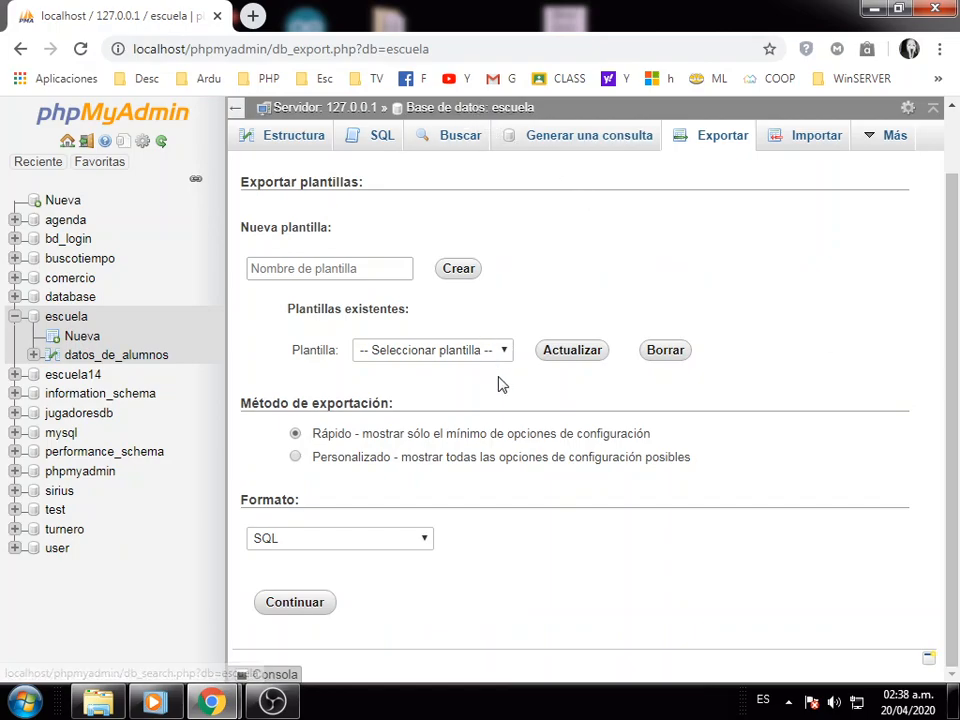
click(296, 458)
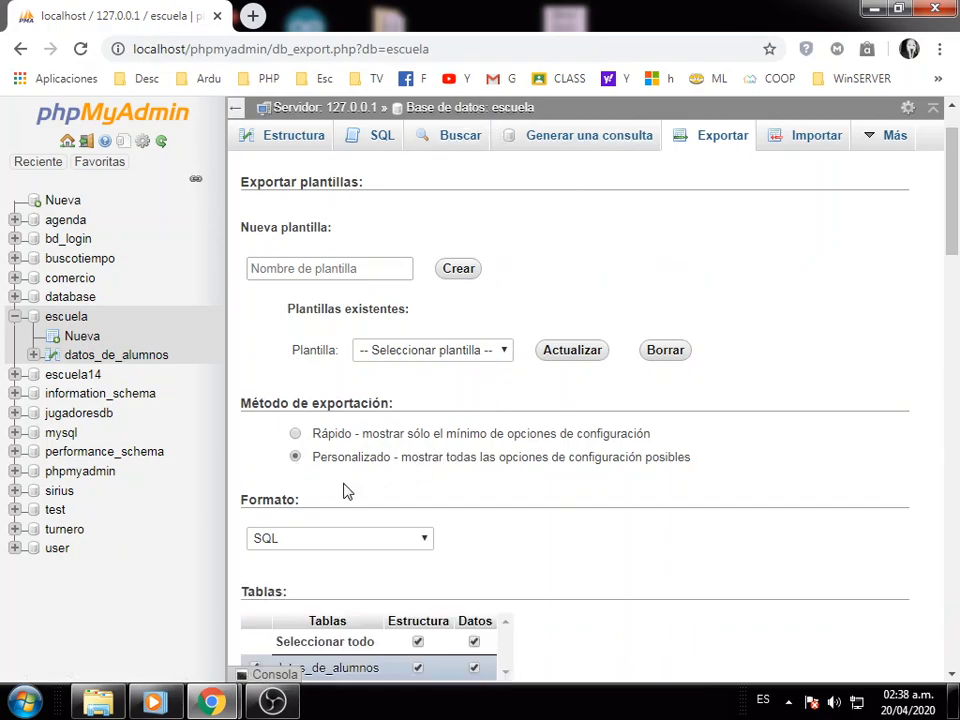
drag(952, 237, 950, 313)
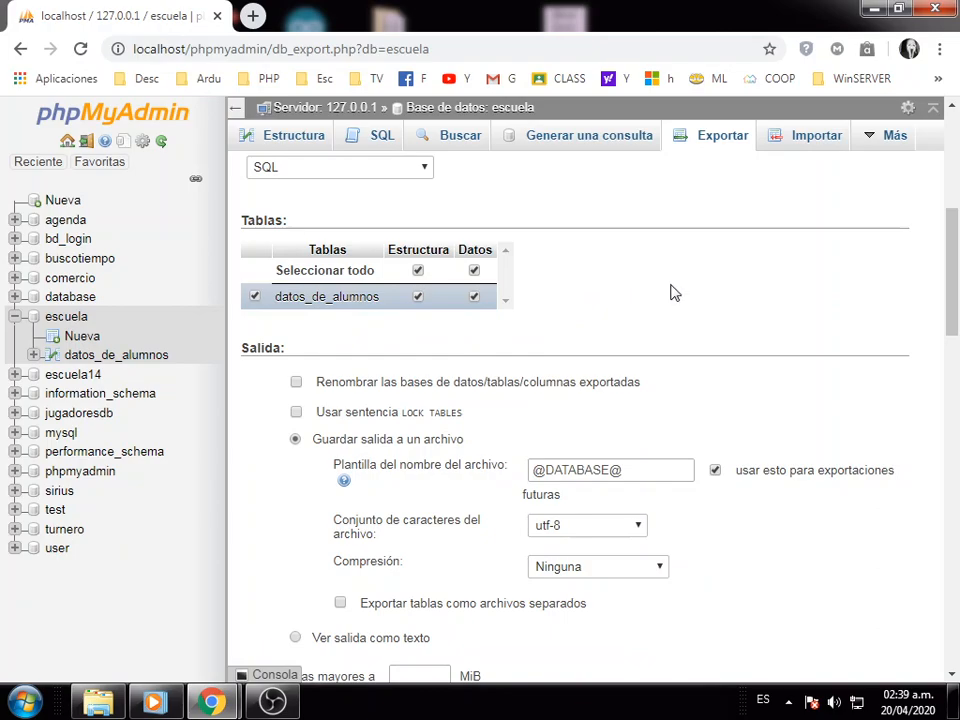
drag(952, 303, 955, 262)
click(424, 356)
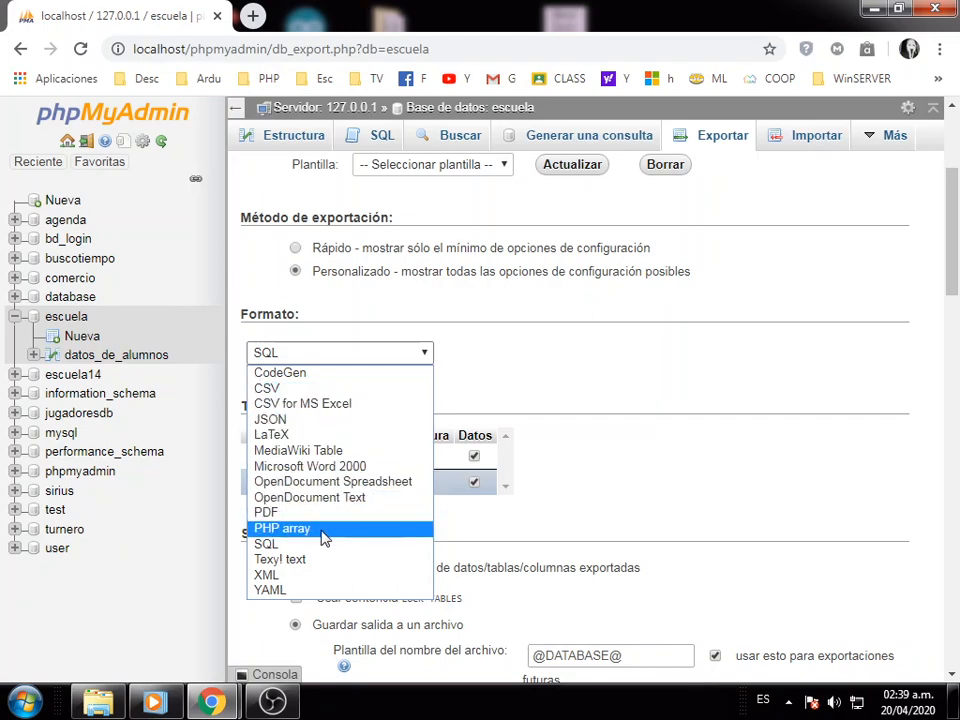
click(512, 366)
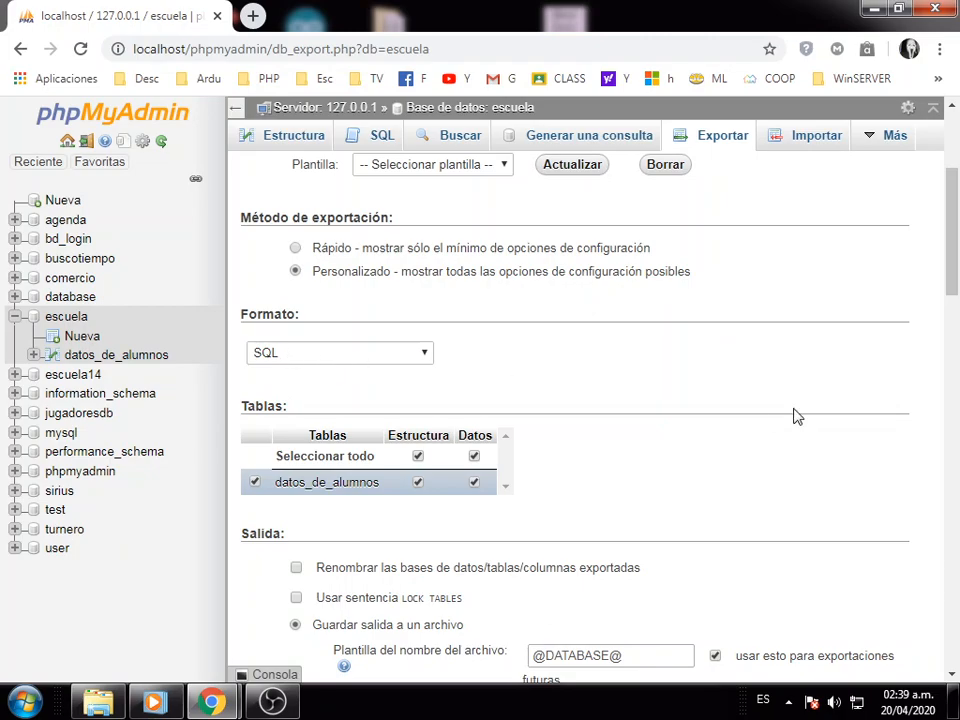
Examine the remaining Personalizado export settings for the escuela database, including the output and object creation options.
scroll(938, 436, down, 10)
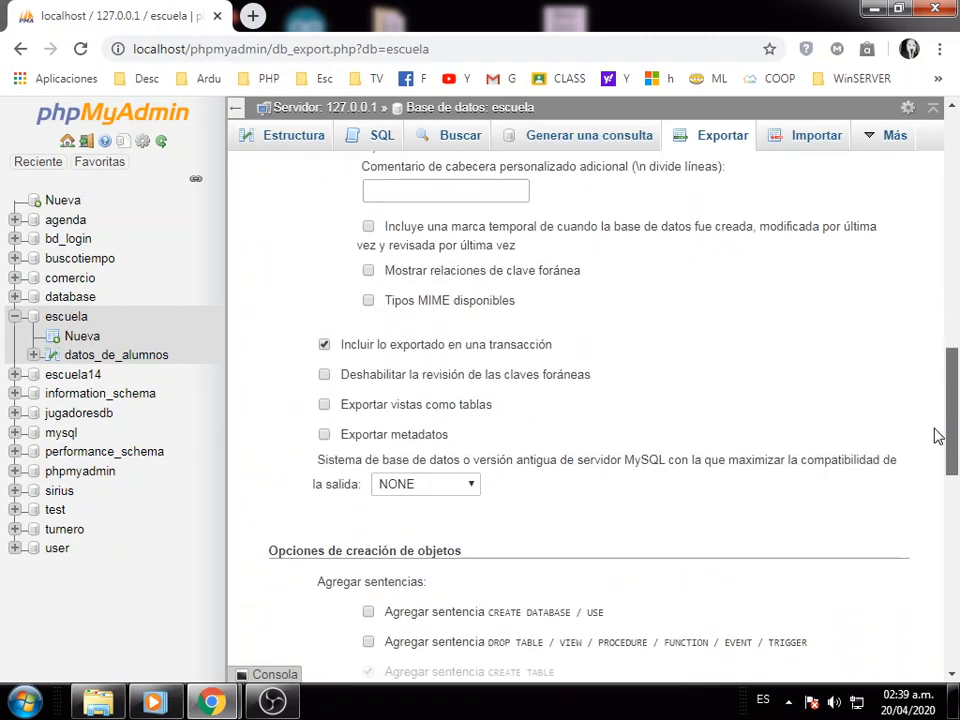
scroll(938, 436, down, 3)
scroll(938, 436, up, 15)
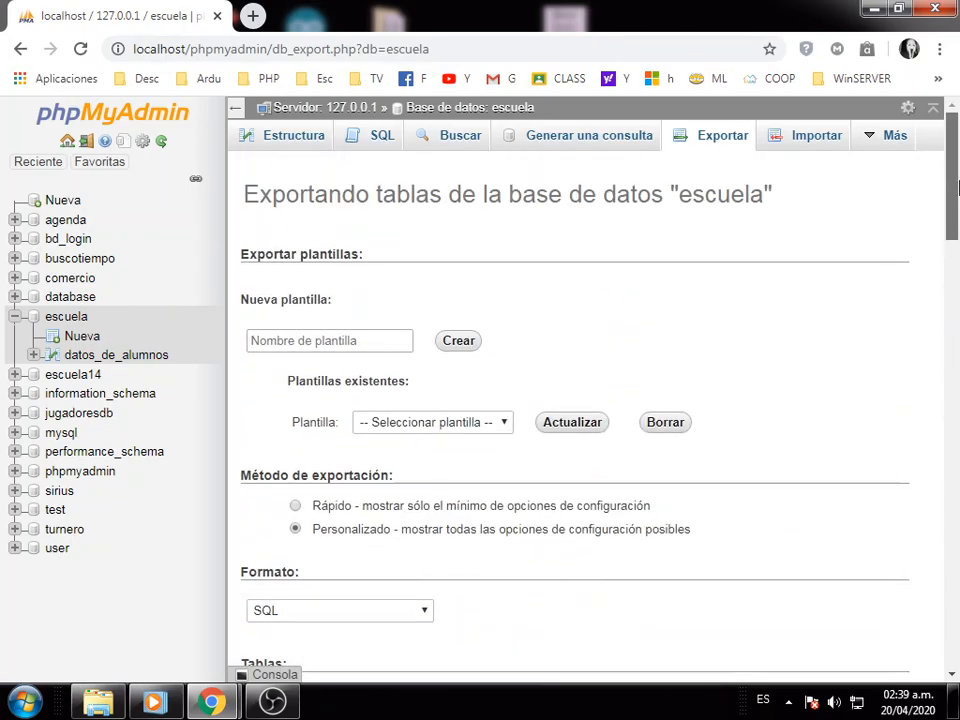
drag(951, 195, 895, 302)
scroll(326, 226, up, 4)
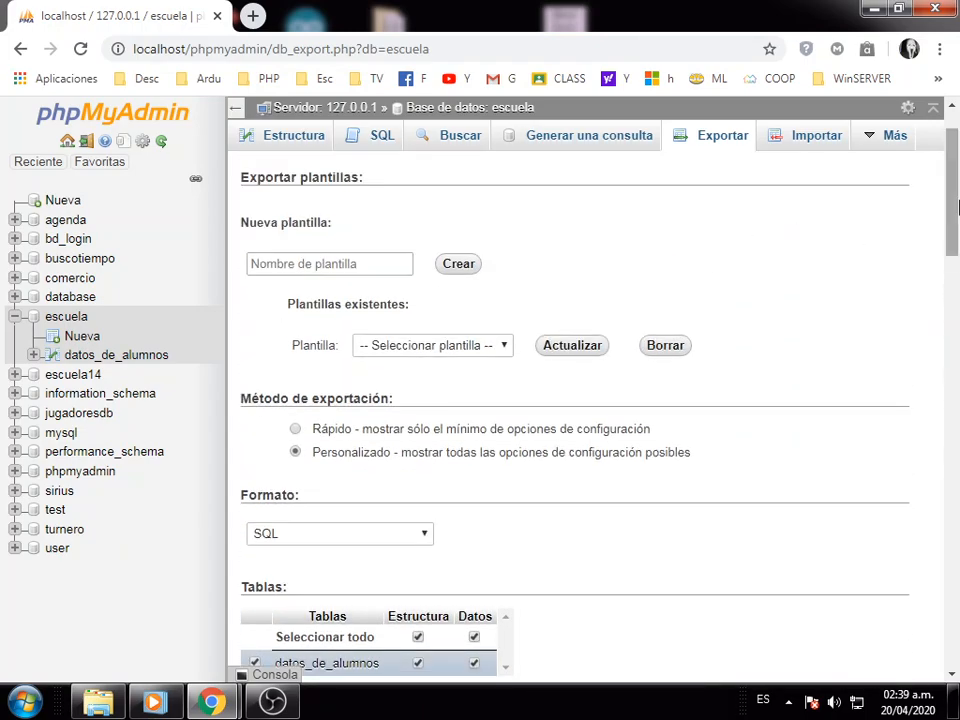
drag(955, 212, 955, 143)
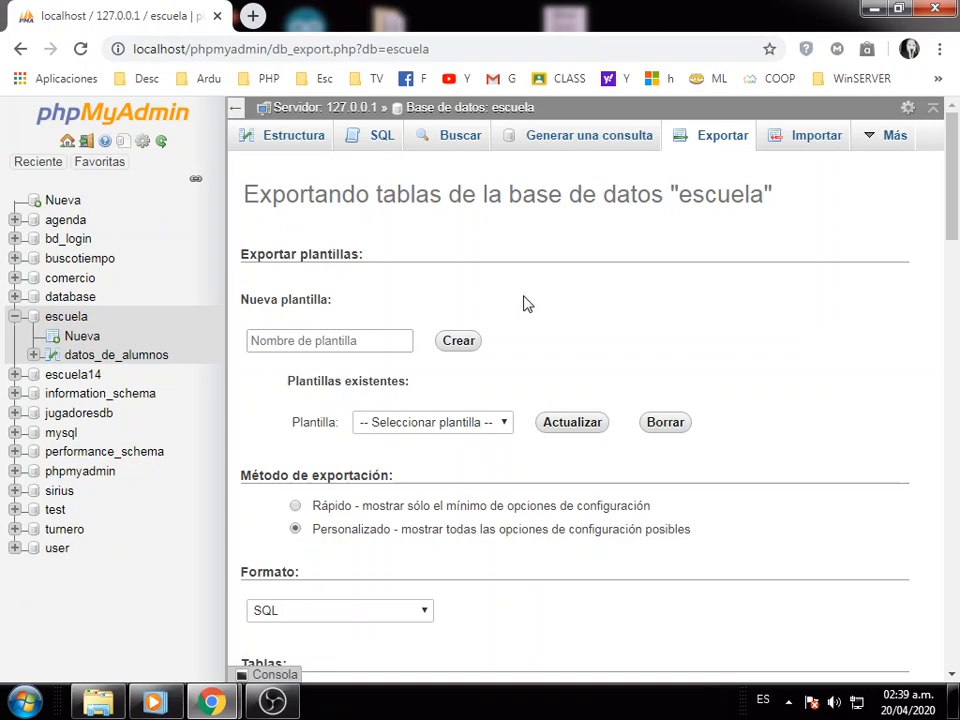
Open the import page of the escuela database and examine its file and format options.
click(67, 321)
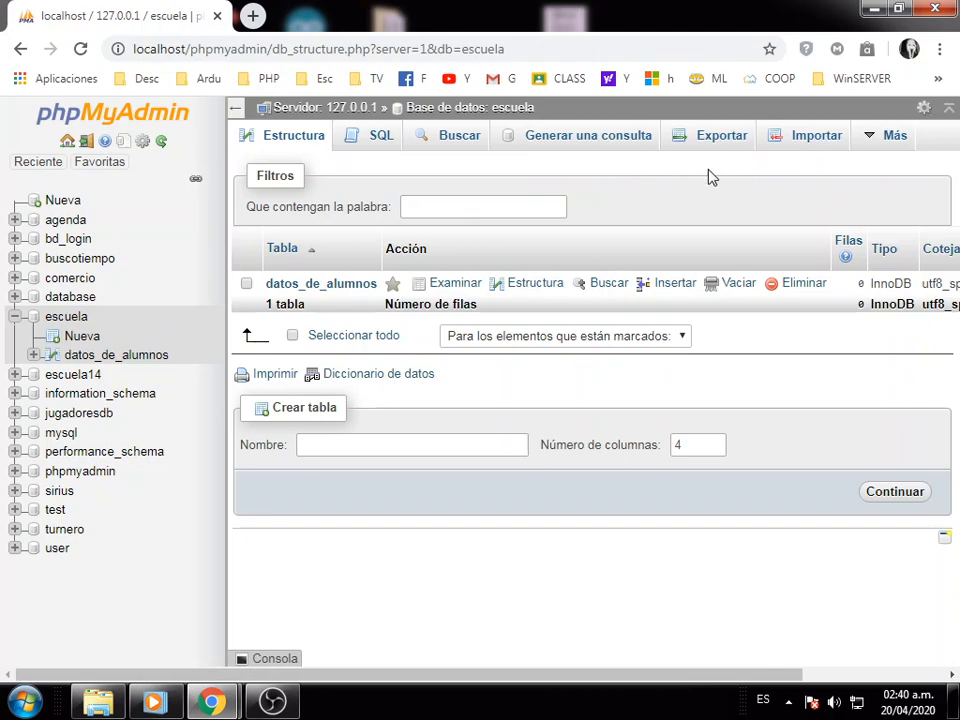
click(797, 142)
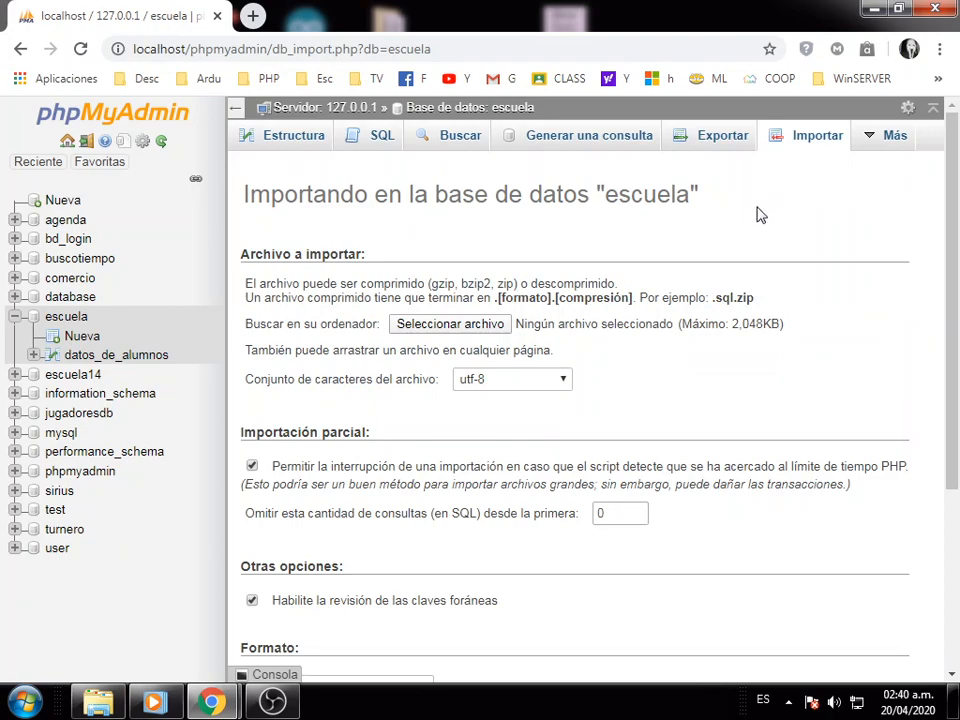
scroll(730, 230, down, 3)
scroll(700, 250, up, 3)
Export the escuela database with the Rápido method in SQL format.
click(74, 318)
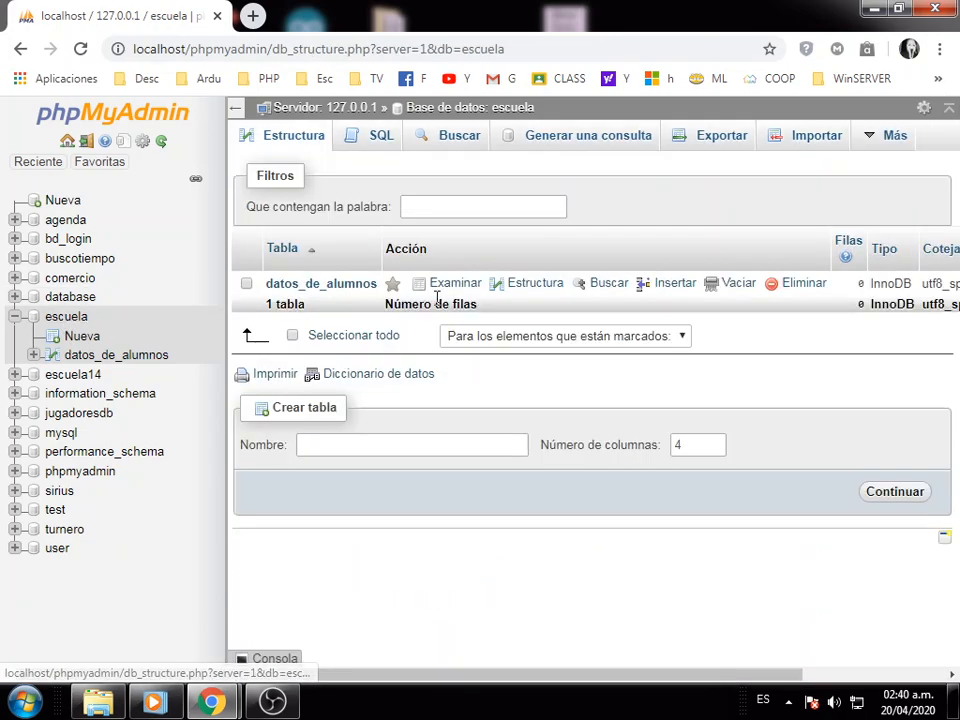
click(703, 146)
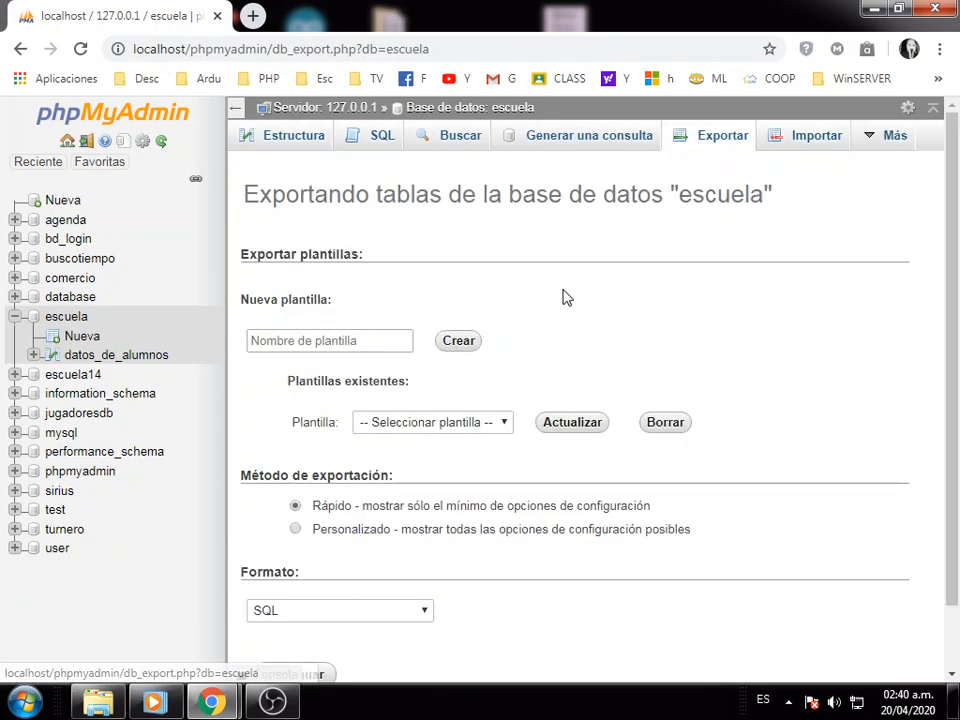
scroll(945, 430, down, 2)
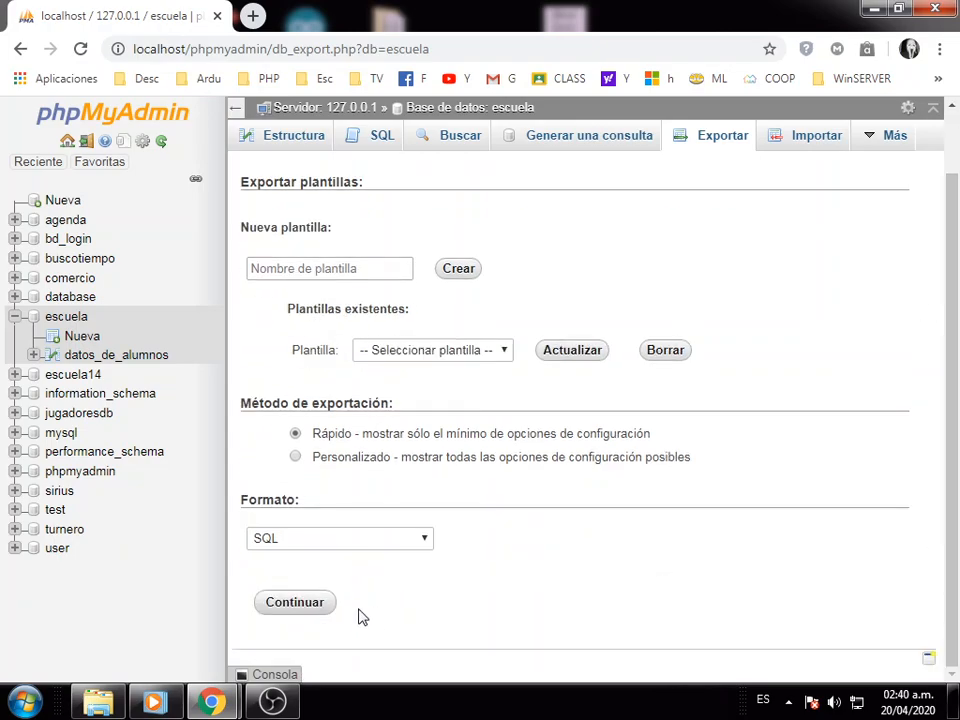
click(308, 606)
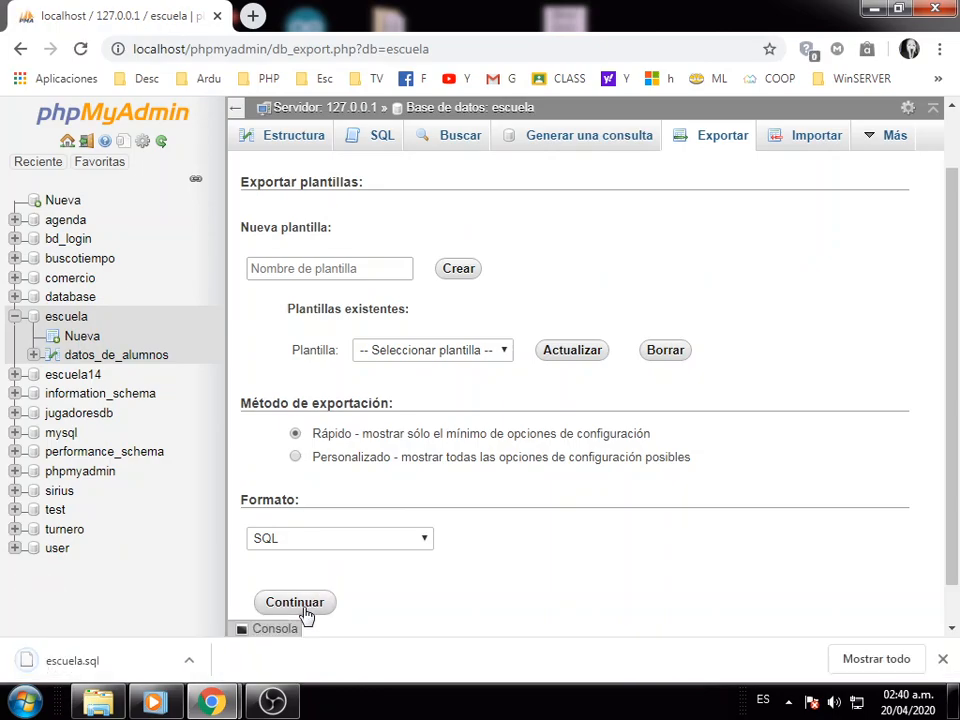
Show the downloaded escuela.sql file in its folder, then minimize the folder window.
click(195, 662)
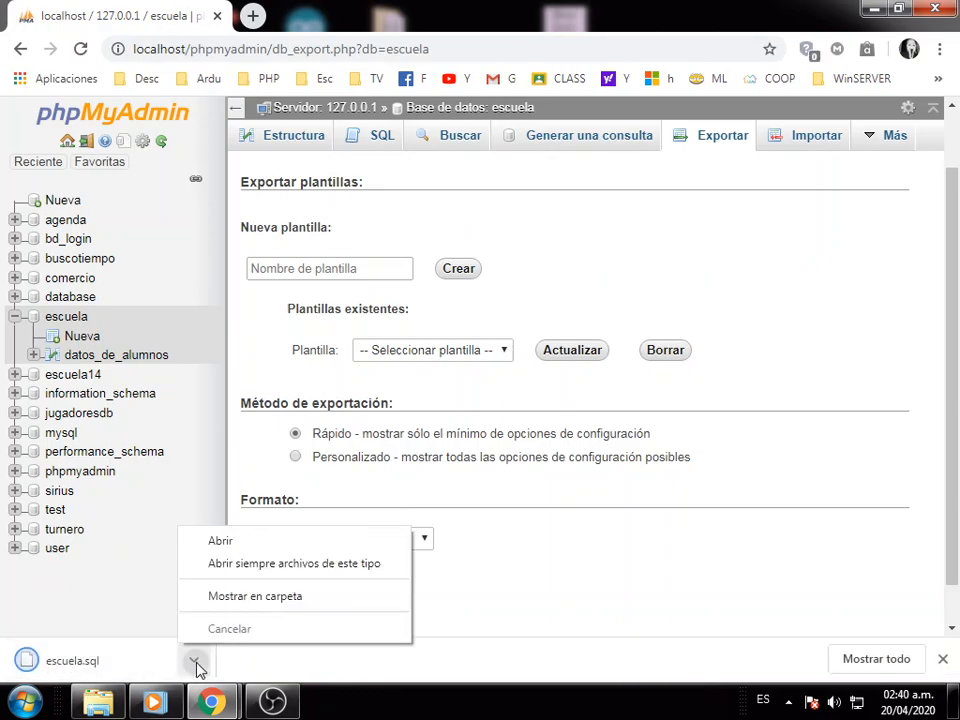
click(253, 599)
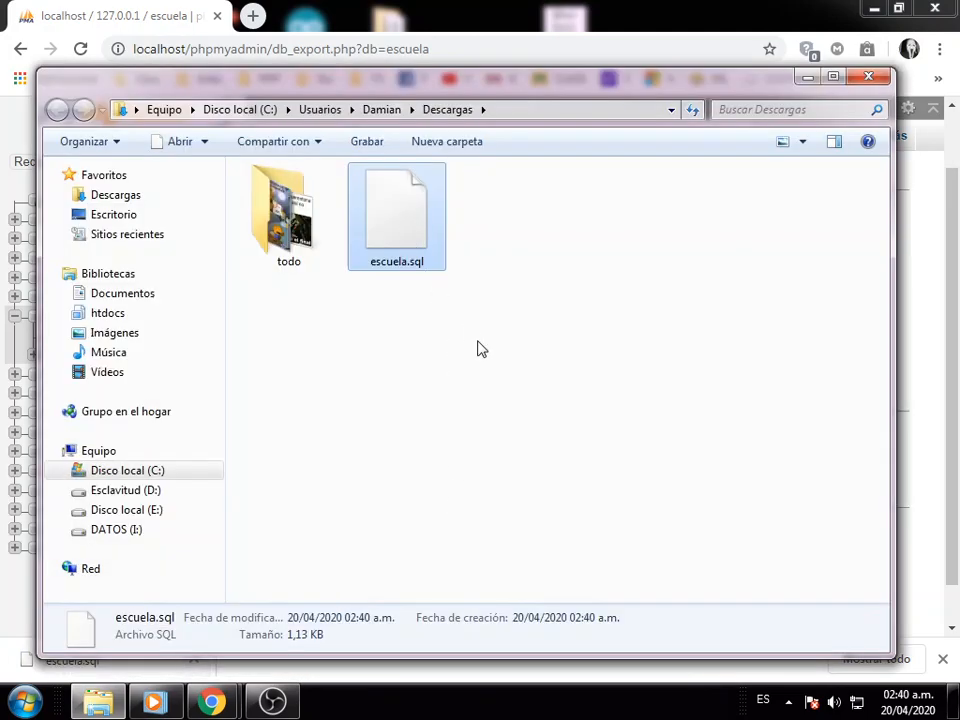
click(808, 78)
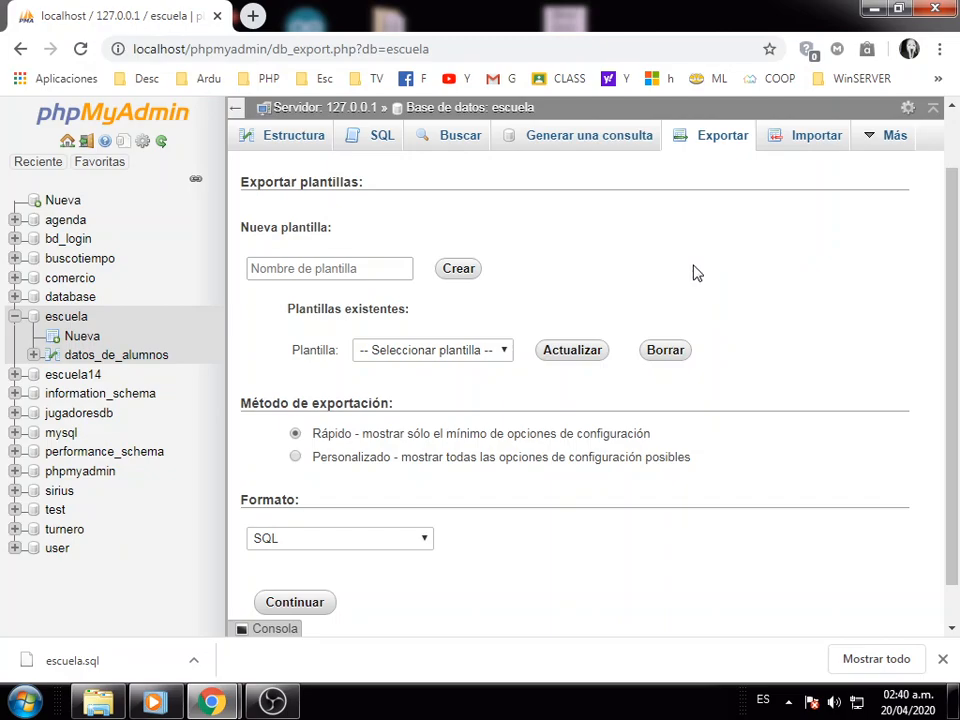
Drop the whole escuela database through its operations page and confirm the deletion.
scroll(519, 205, up, 1)
click(68, 318)
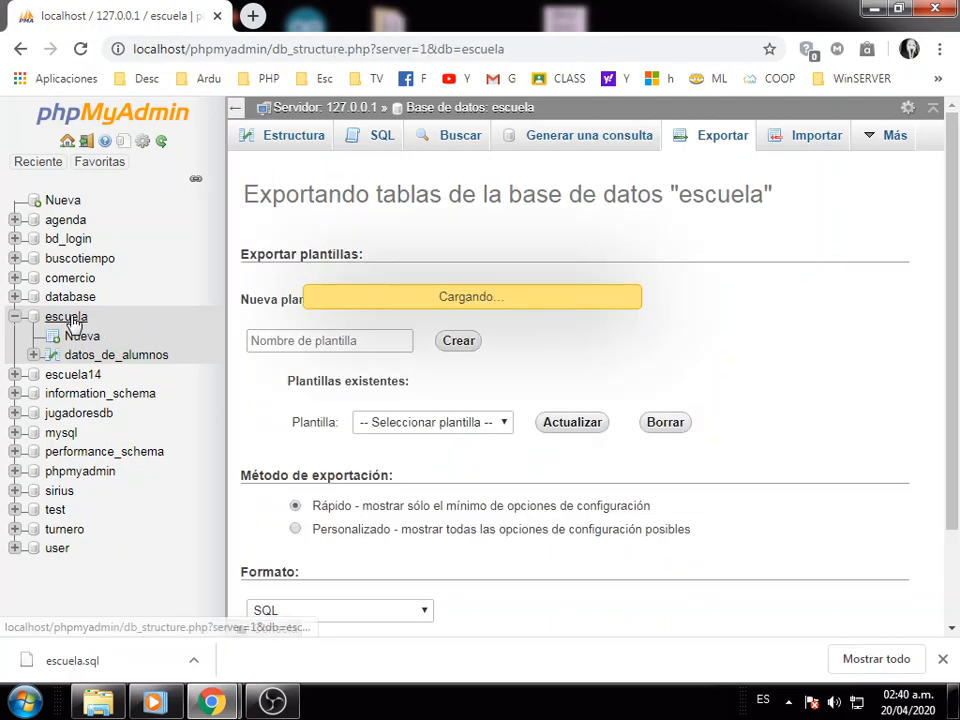
mouse_move(893, 136)
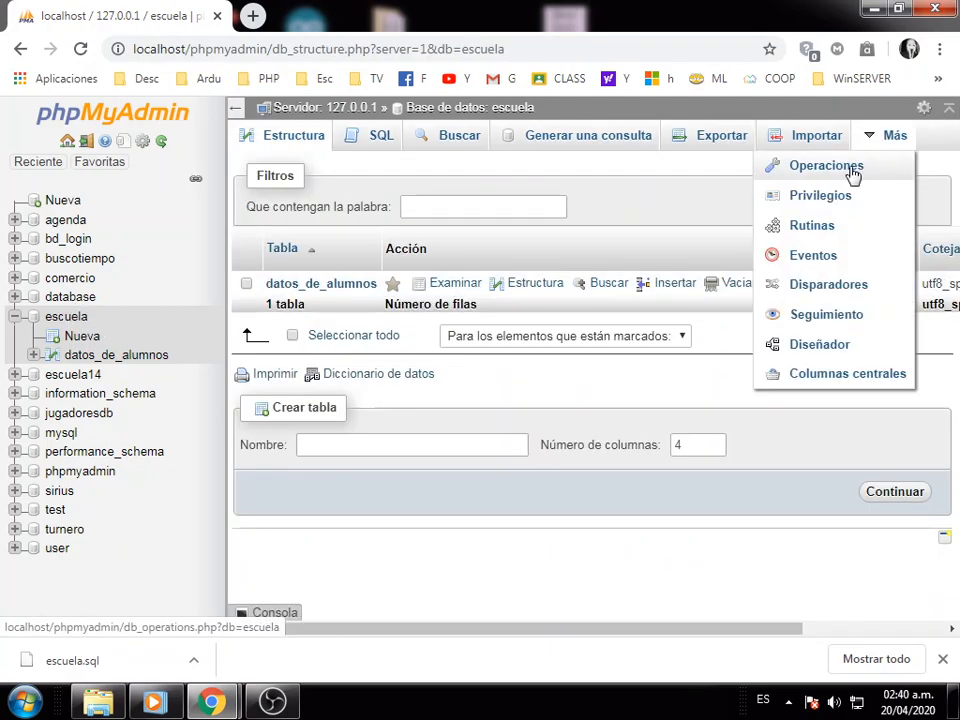
click(853, 175)
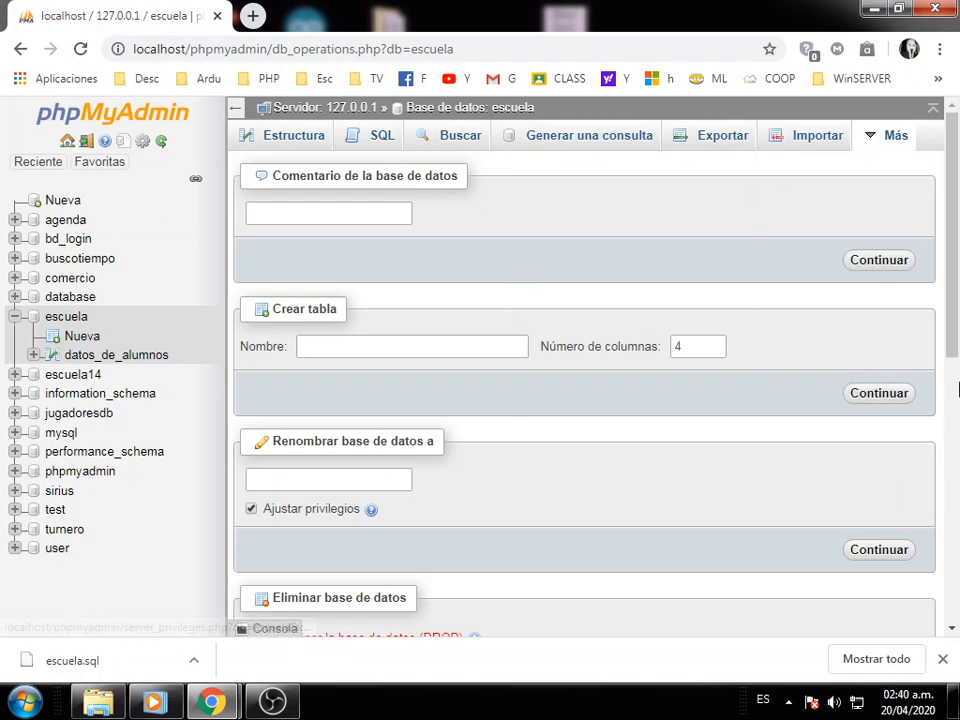
scroll(958, 432, down, 4)
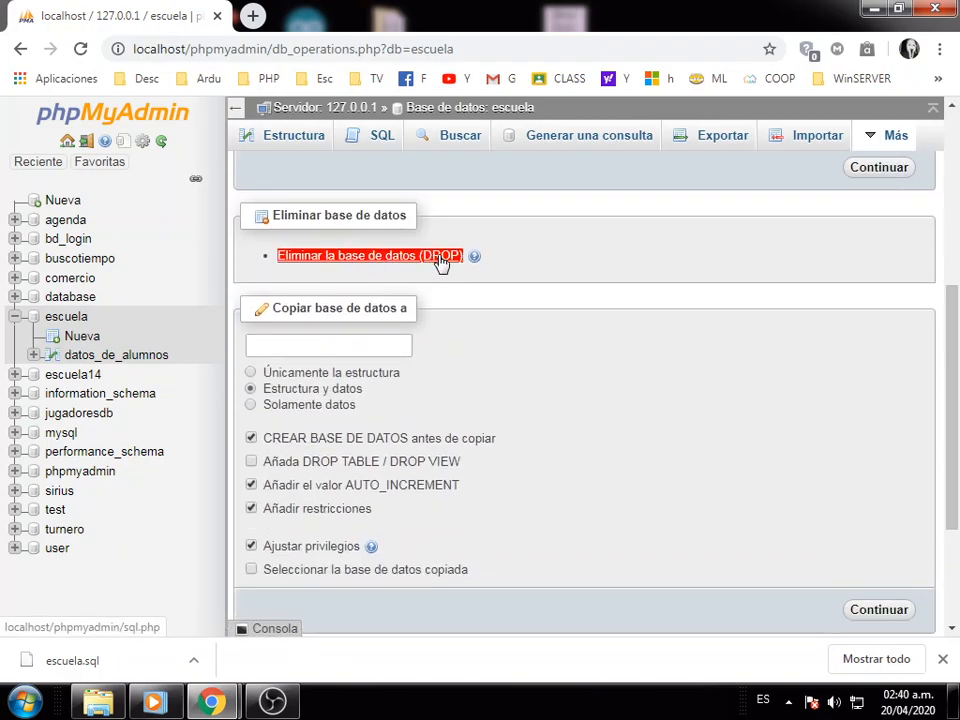
click(441, 258)
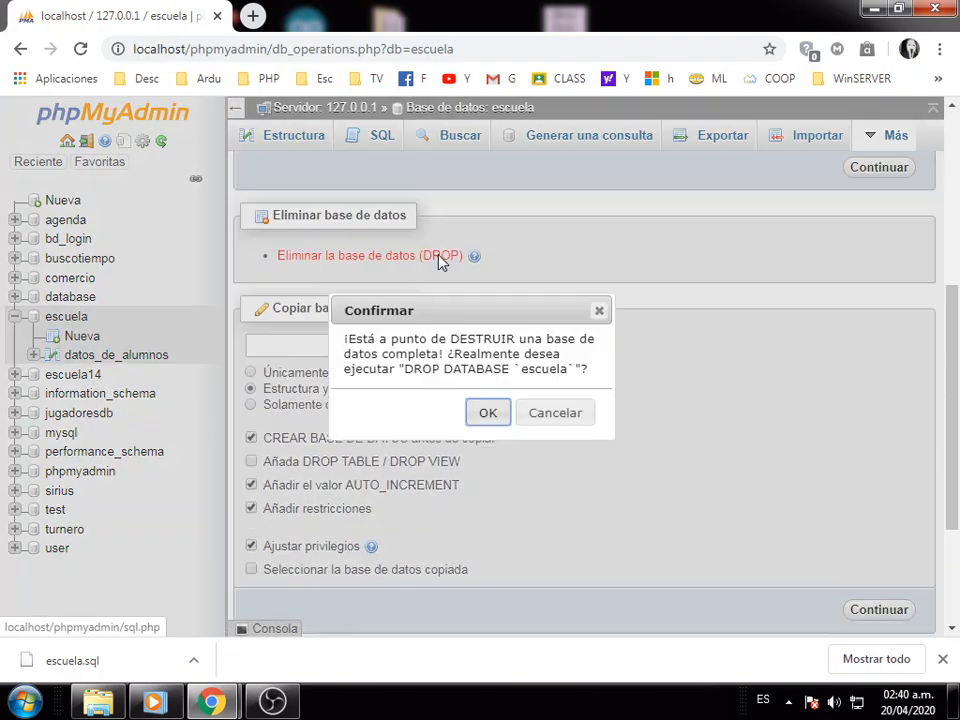
click(492, 413)
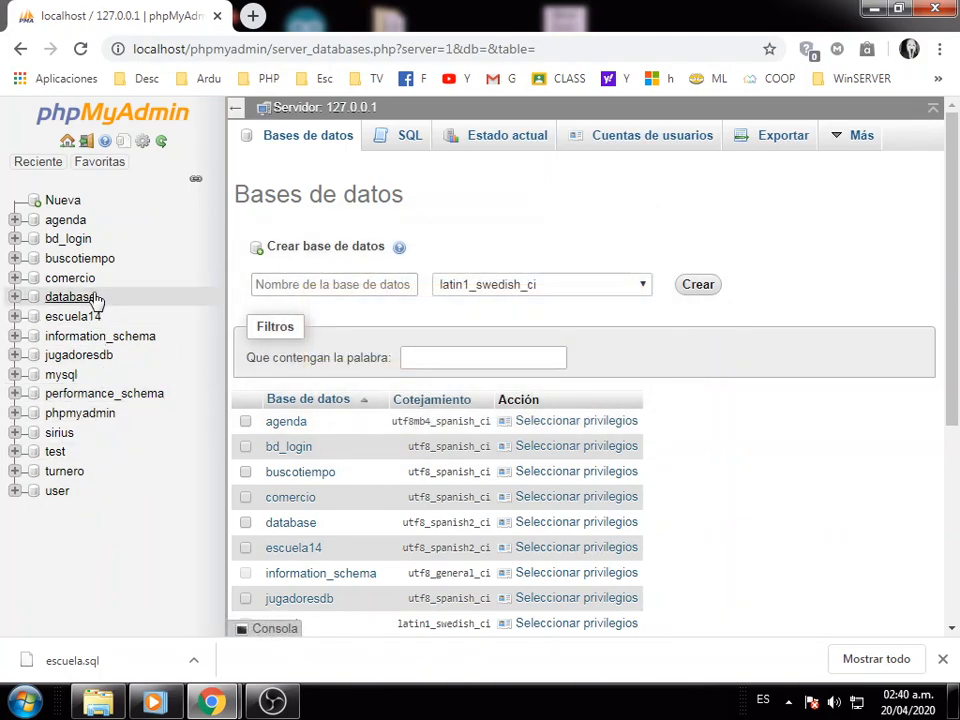
Create a new database named escuela with the utf8_spanish_ci collation.
click(395, 284)
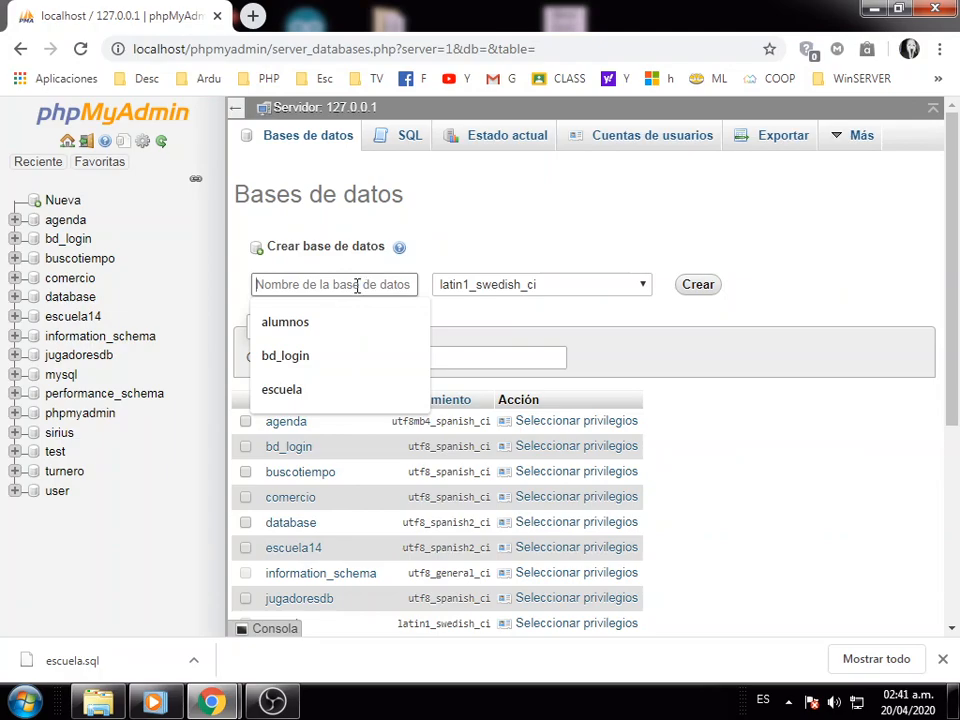
click(437, 229)
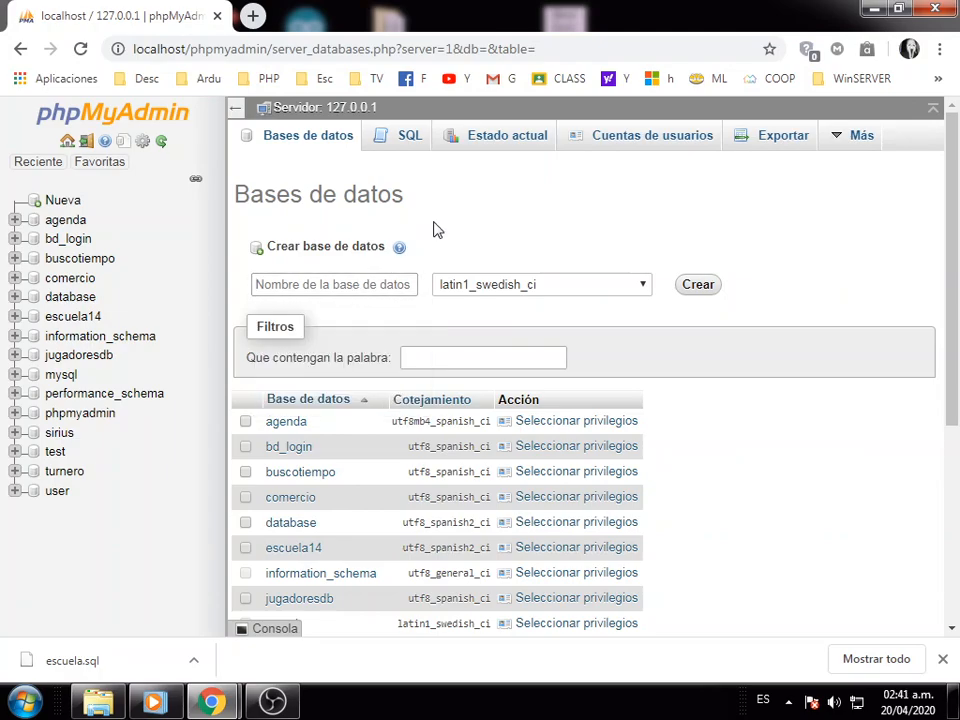
click(368, 285)
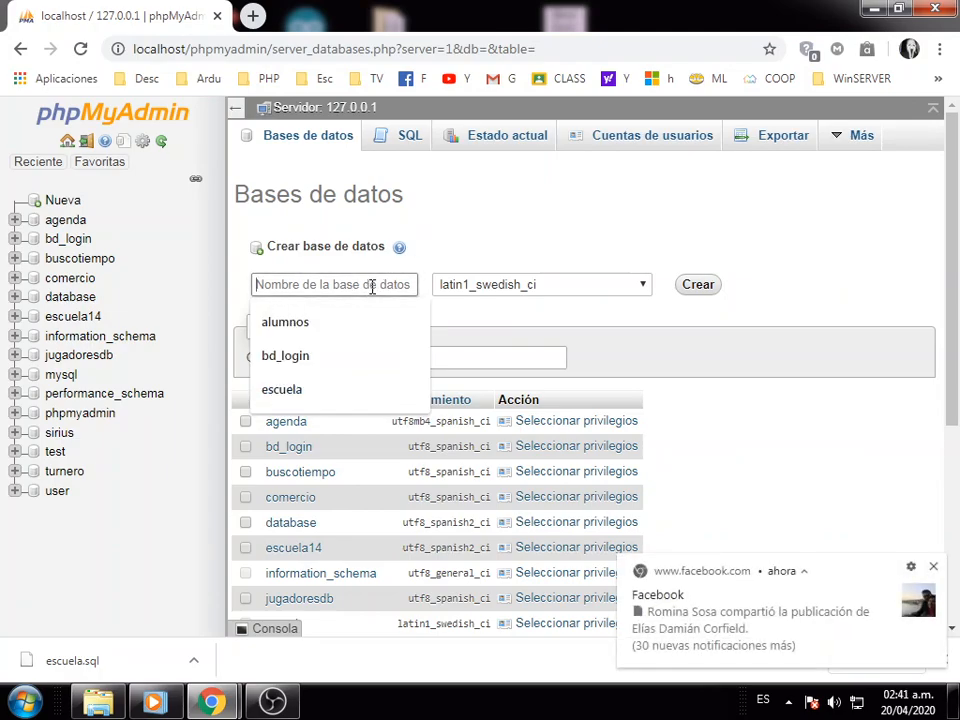
click(934, 568)
click(325, 290)
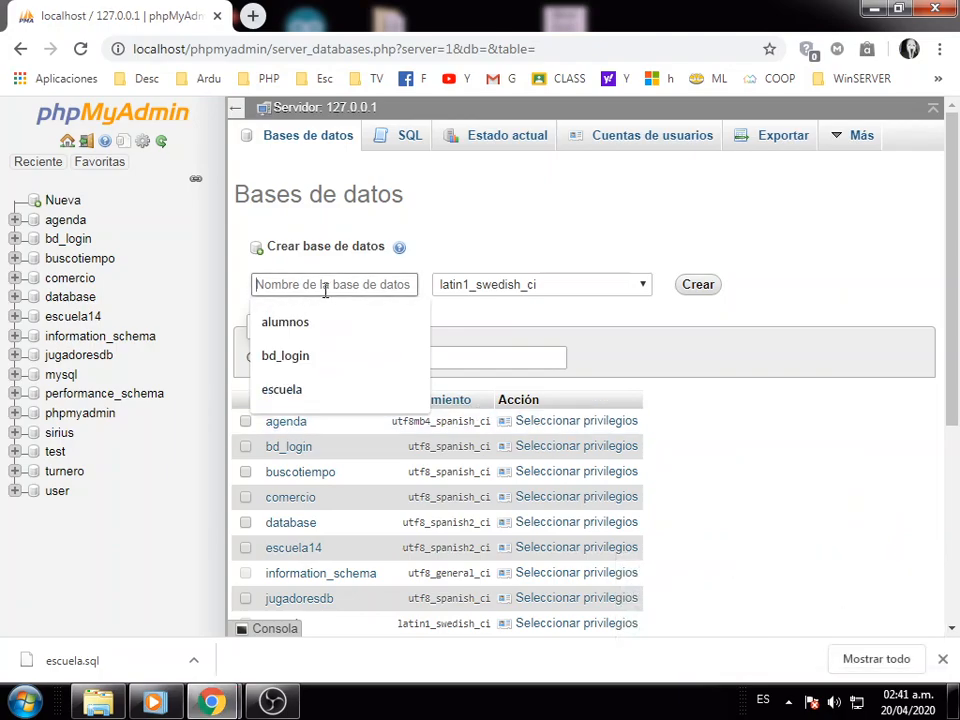
click(317, 384)
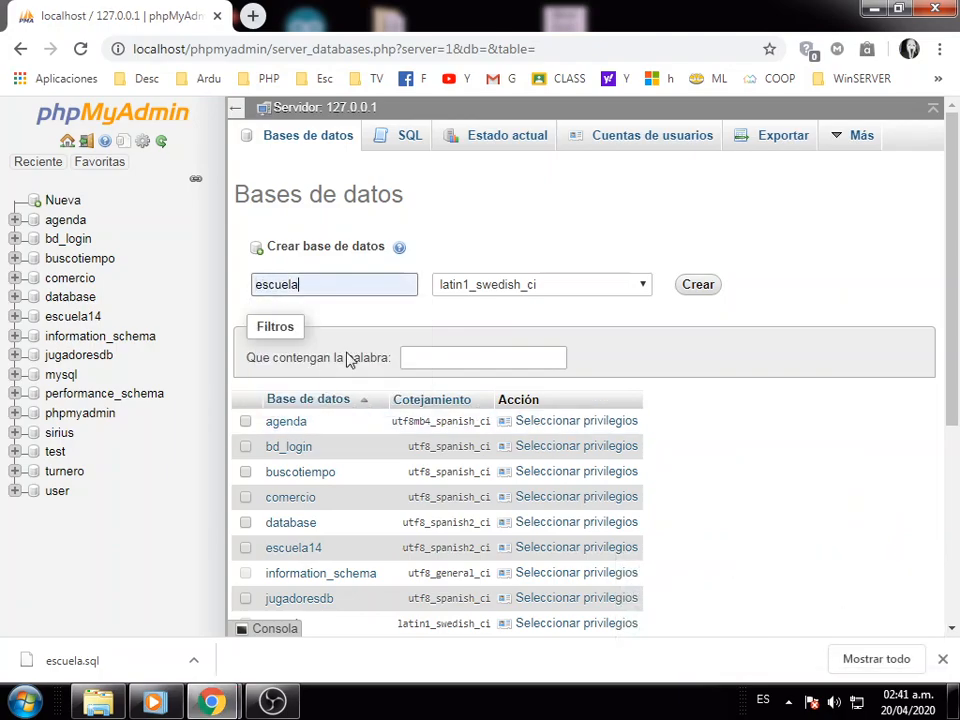
click(633, 289)
drag(643, 407, 646, 565)
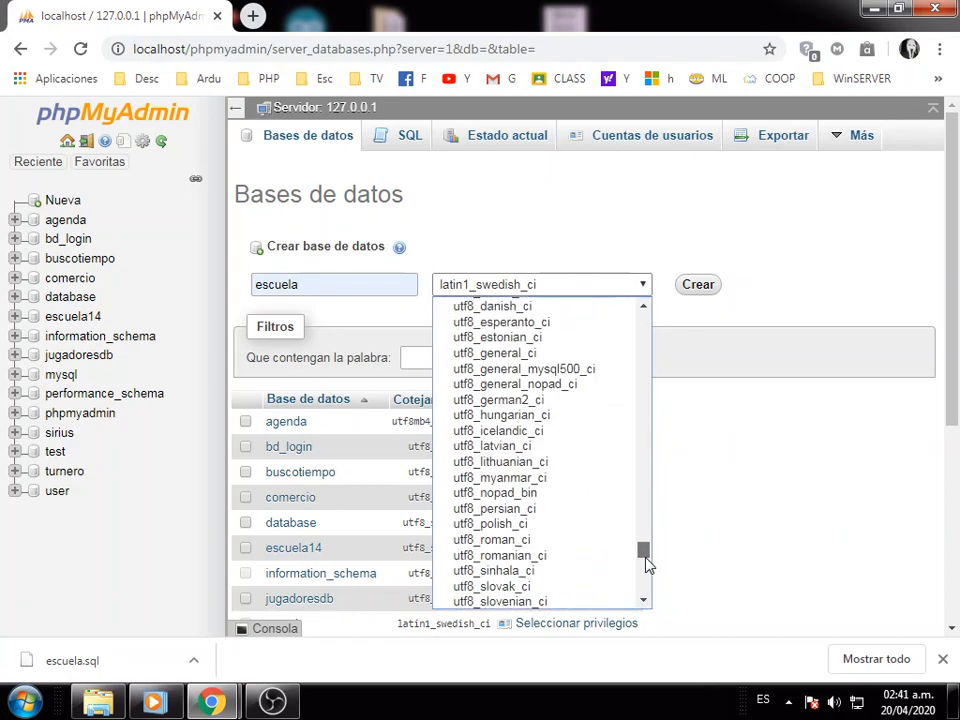
scroll(624, 561, down, 4)
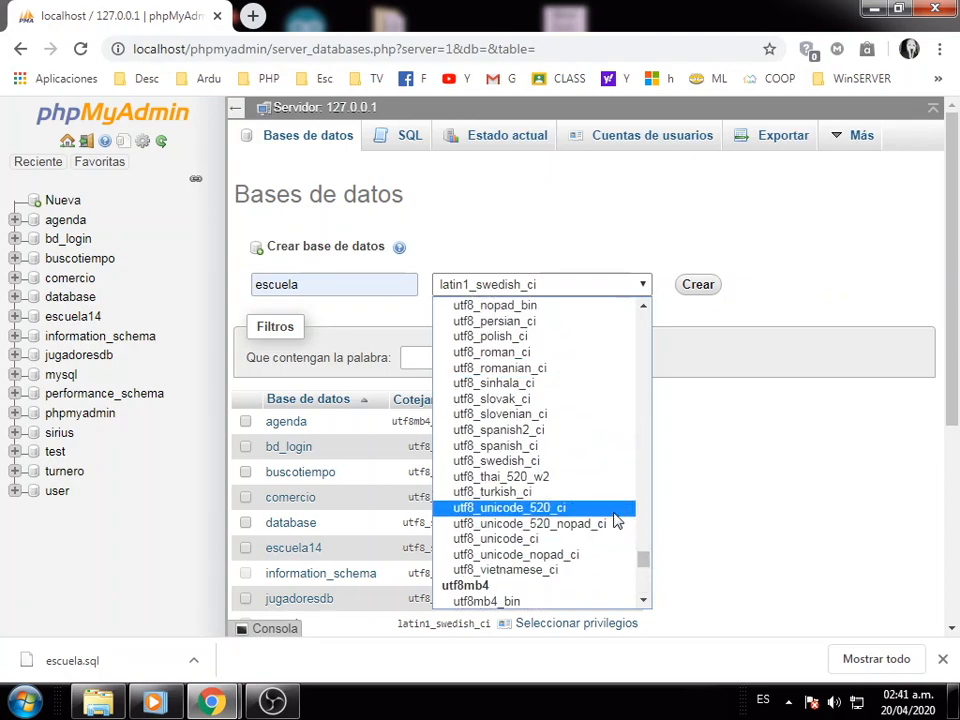
click(589, 447)
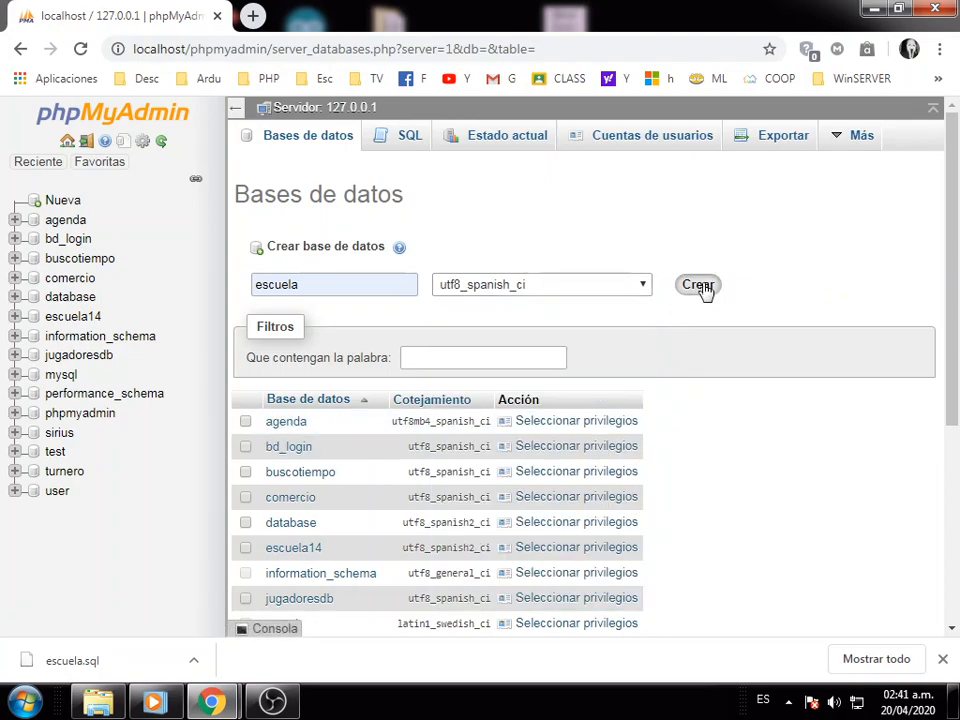
click(700, 286)
Import the escuela.sql file from the Descargas folder into the escuela database, keeping the utf-8 character set.
click(54, 318)
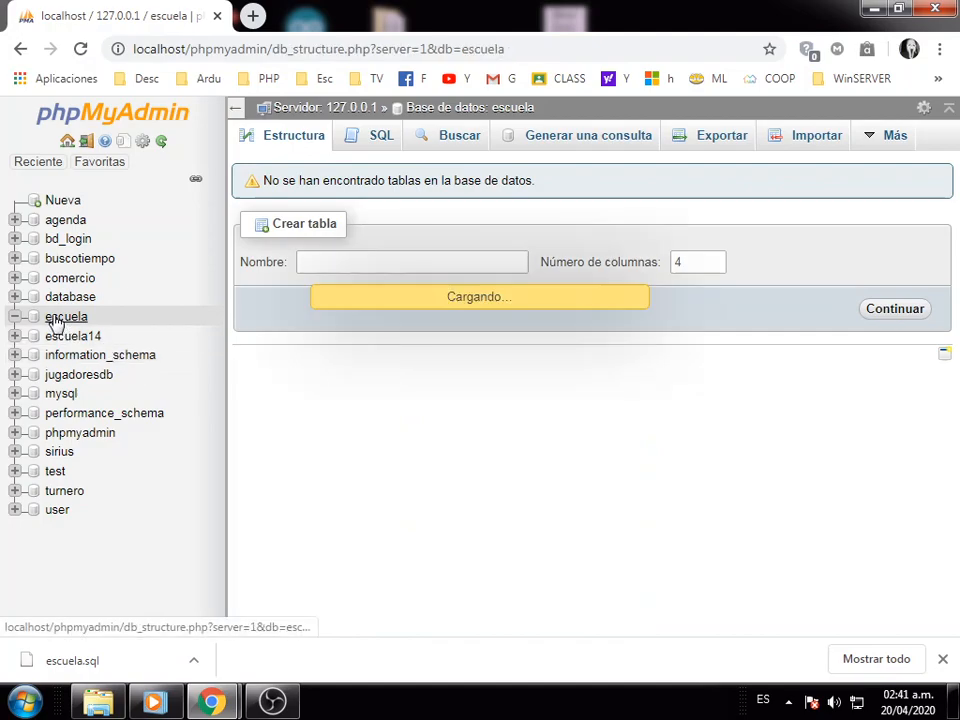
click(819, 143)
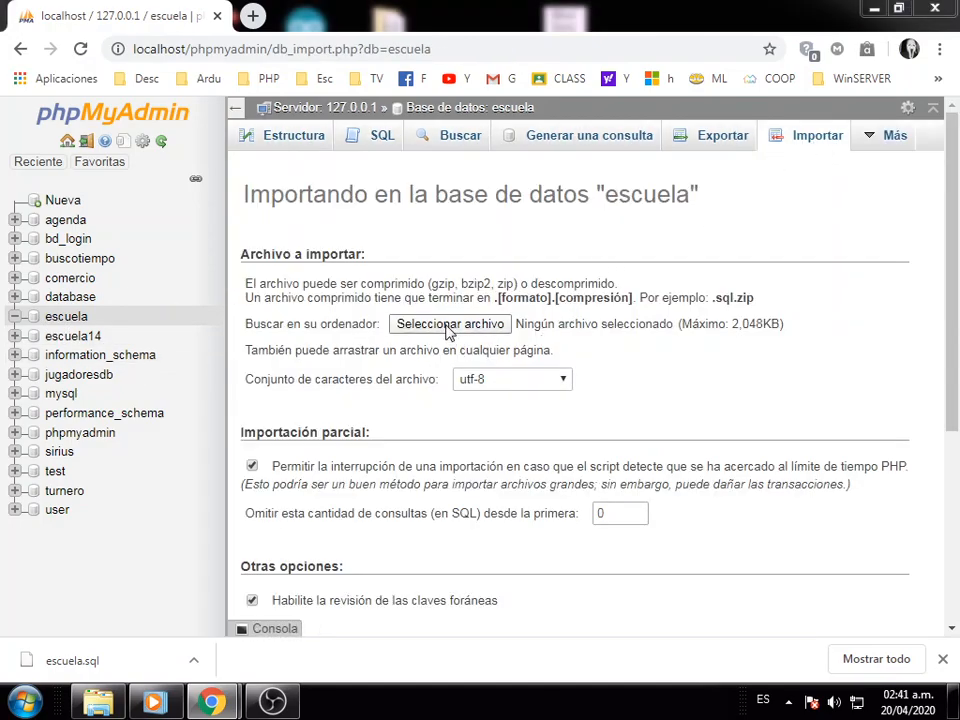
click(449, 332)
click(370, 222)
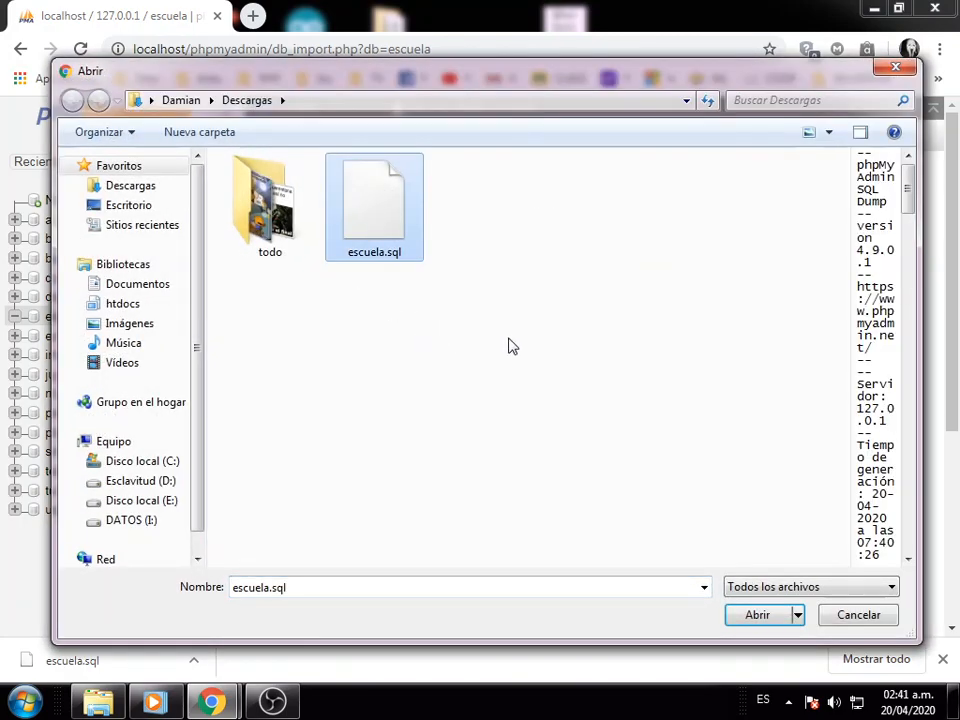
click(756, 614)
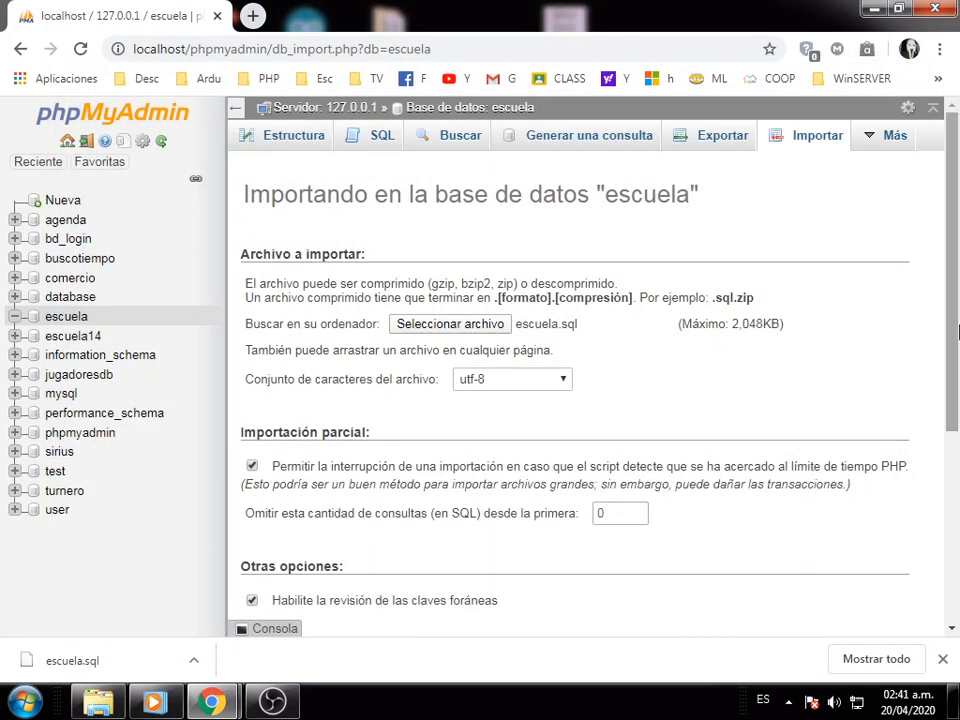
scroll(957, 333, down, 3)
click(300, 562)
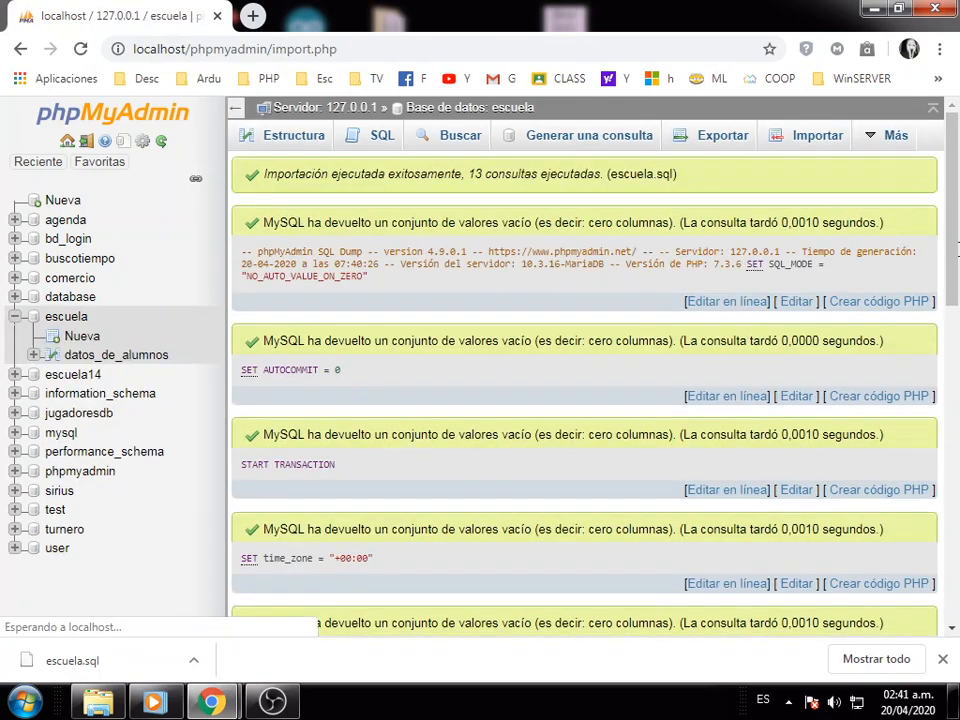
mouse_move(957, 246)
mouse_down()
mouse_move(957, 575)
mouse_move(955, 244)
mouse_up()
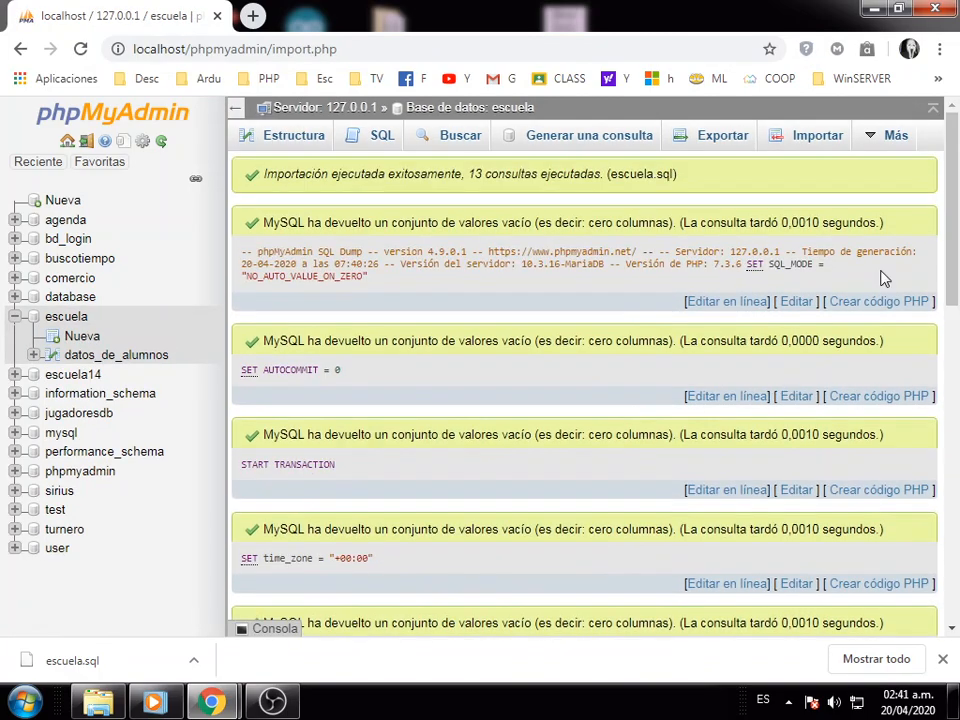
Inspect the restored datos_de_alumnos table by viewing its records and its column structure.
click(90, 356)
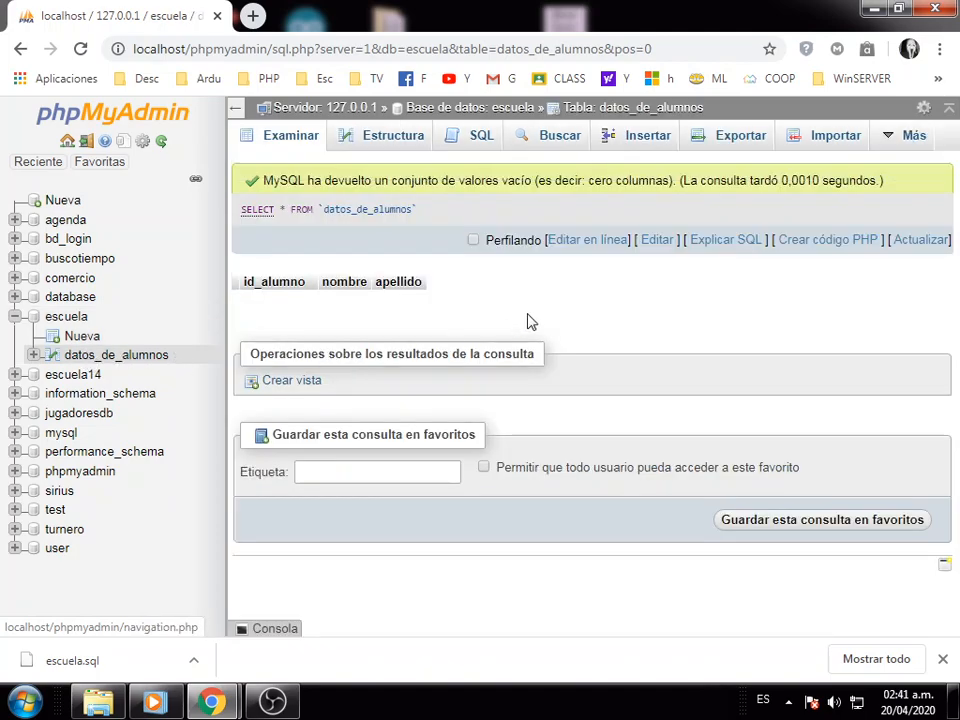
click(390, 145)
click(302, 138)
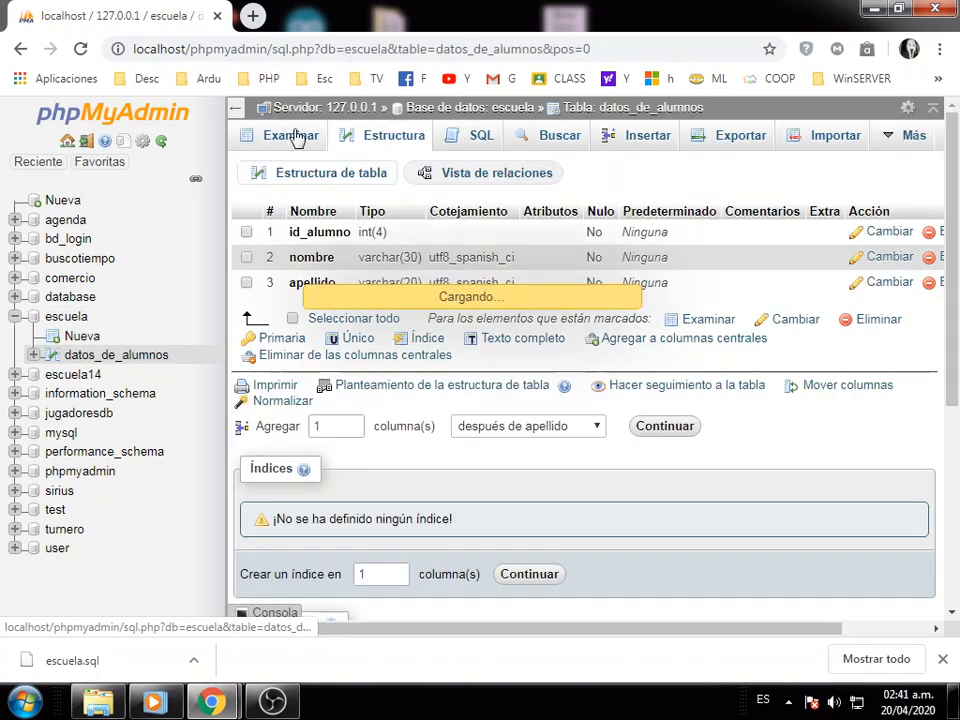
Review the escuela database's export and import pages, and check the escuela.sql file in its folder.
click(72, 318)
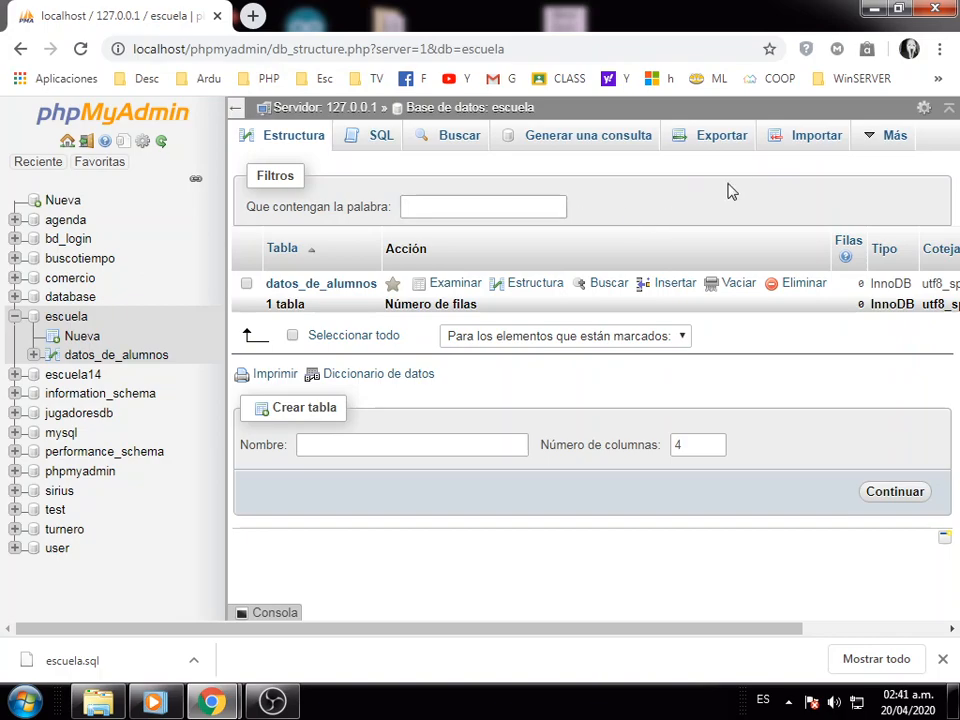
click(707, 145)
click(783, 139)
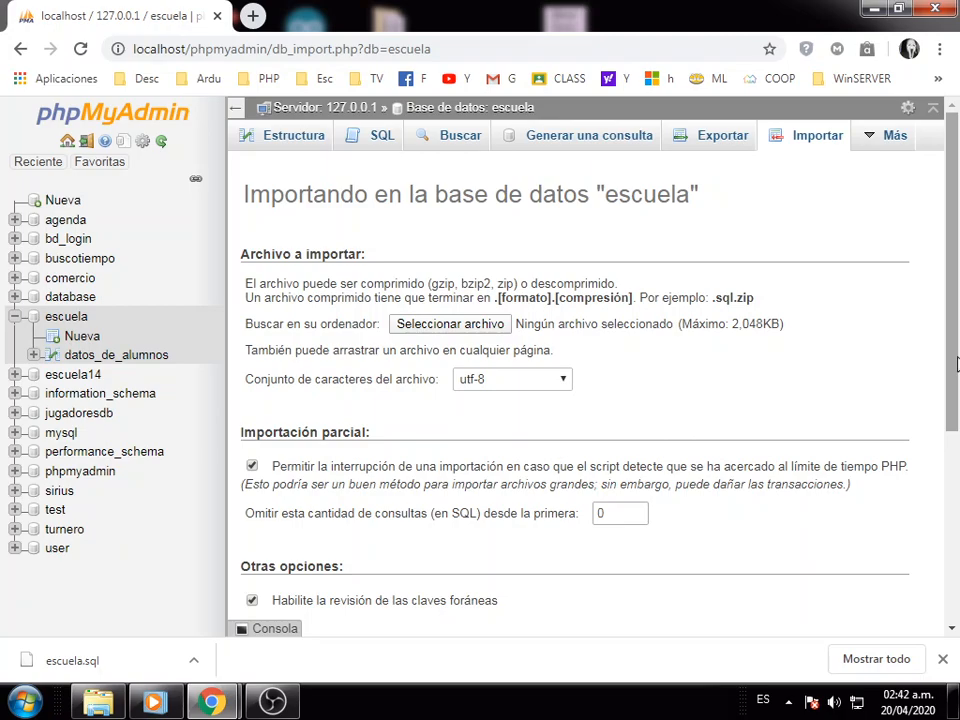
scroll(957, 365, down, 2)
scroll(940, 300, up, 2)
click(97, 700)
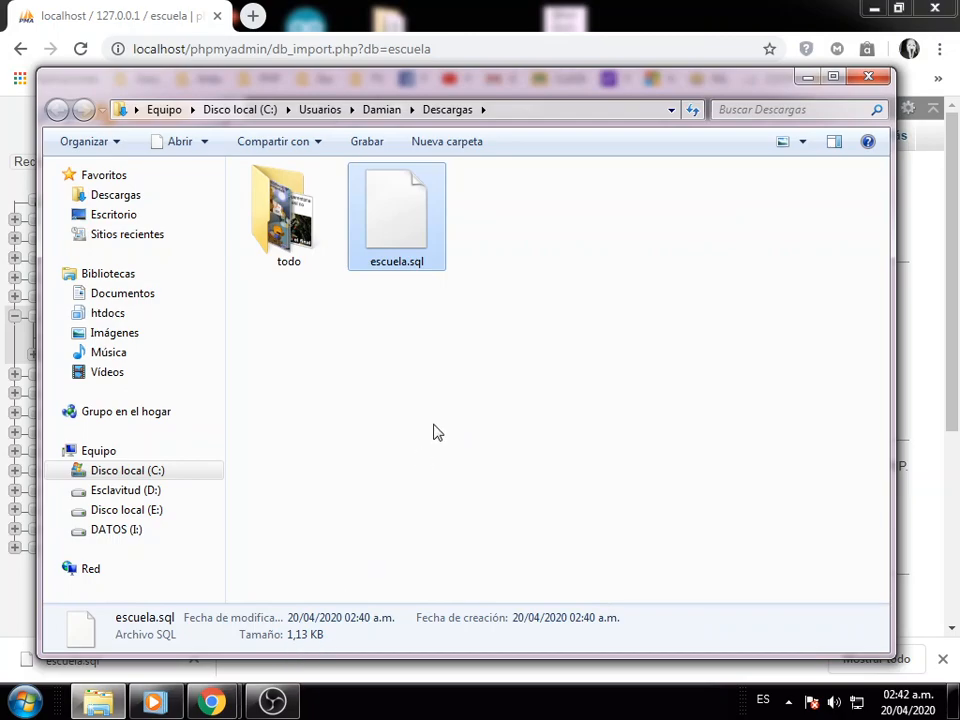
click(808, 80)
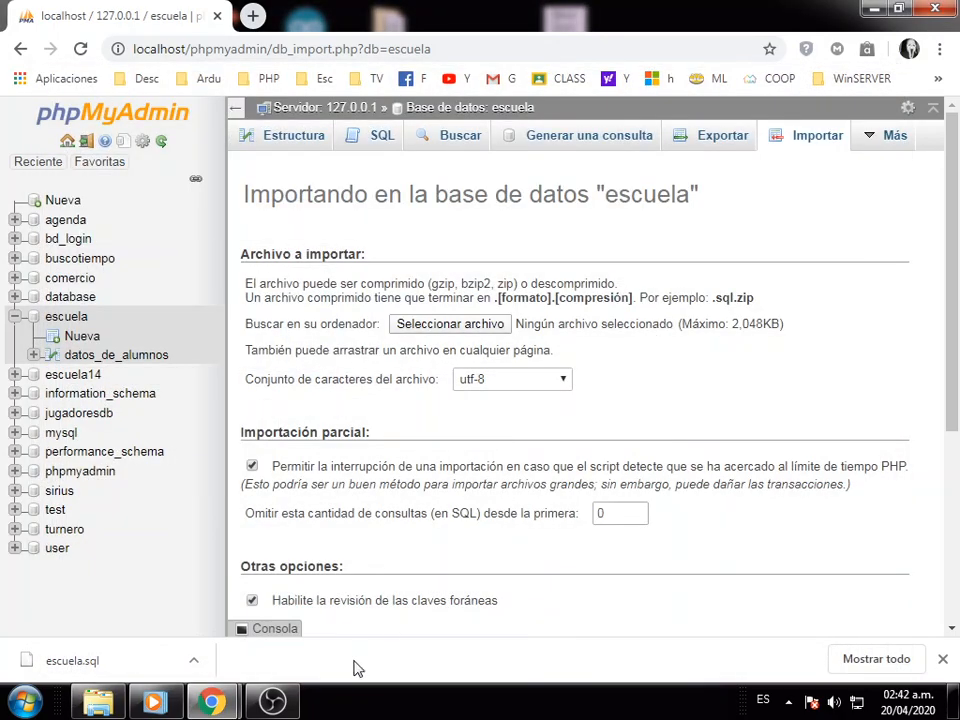
mouse_move(227, 704)
click(193, 628)
scroll(955, 262, down, 3)
scroll(955, 262, up, 3)
click(285, 705)
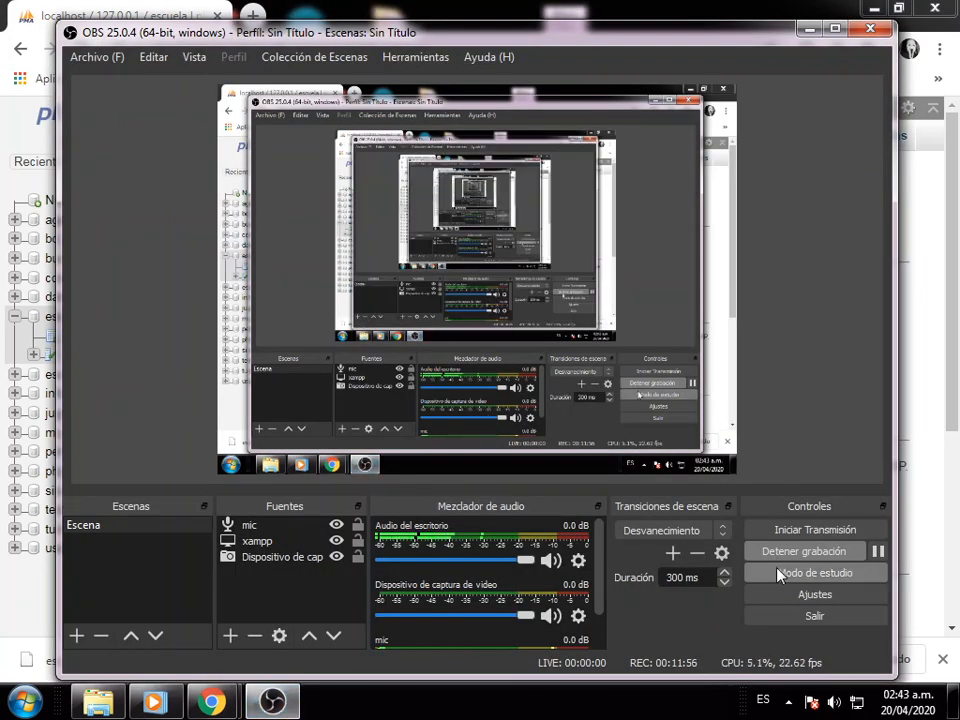